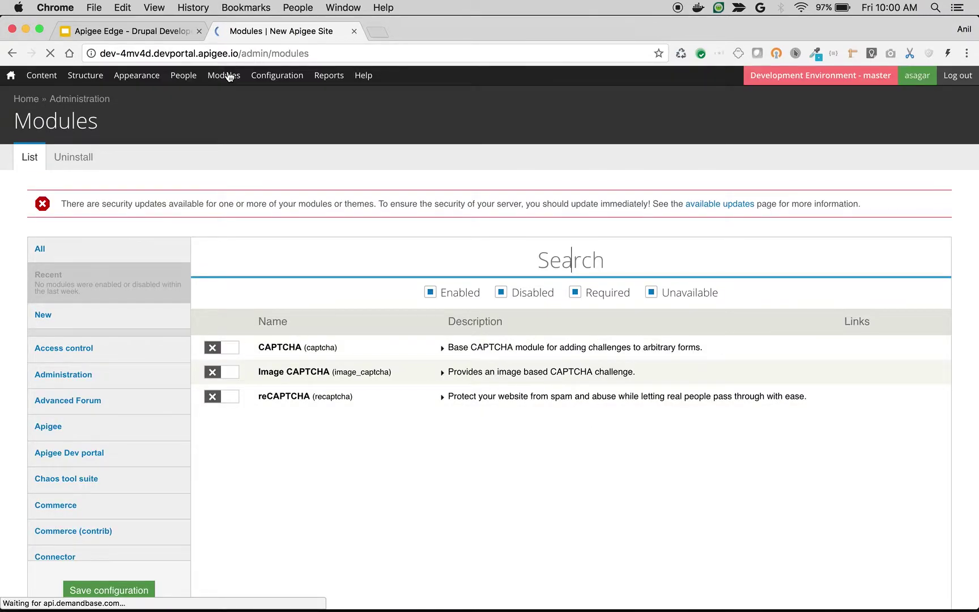
# Show all modules and scroll through the full module list.
pyautogui.click(105, 255)
pyautogui.scroll(-5, 105, 254)
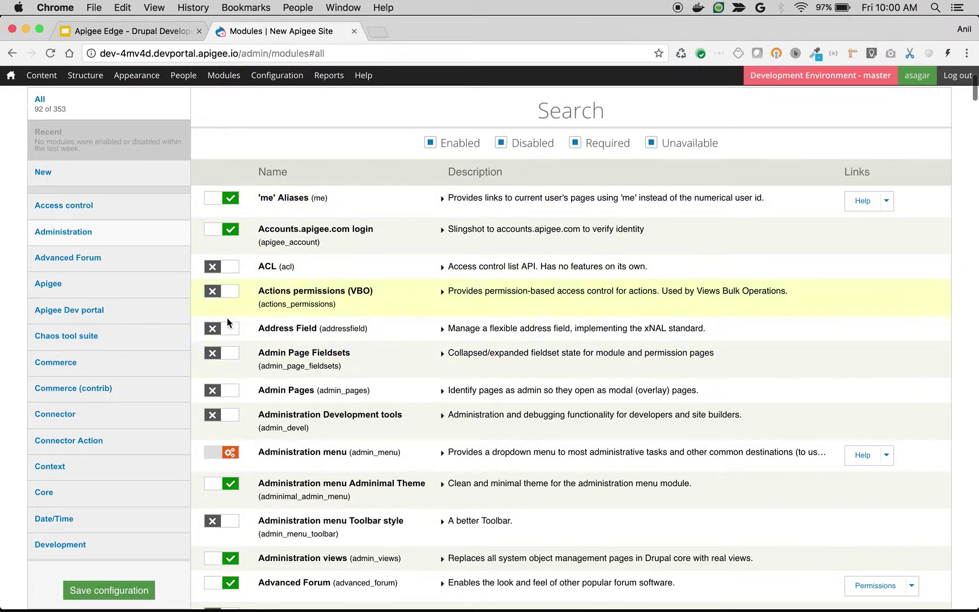
pyautogui.scroll(-5, 227, 379)
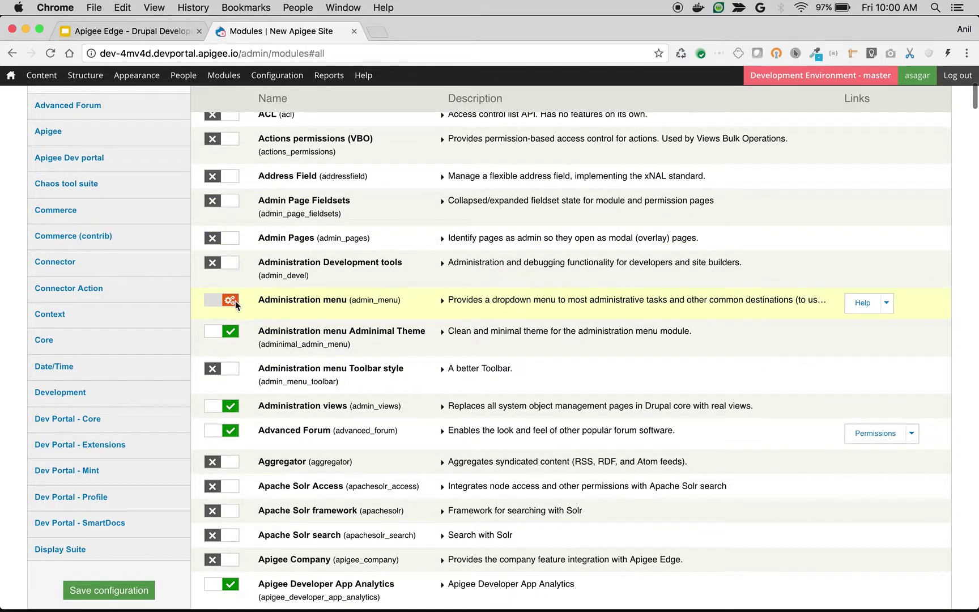
pyautogui.scroll(-20, 235, 324)
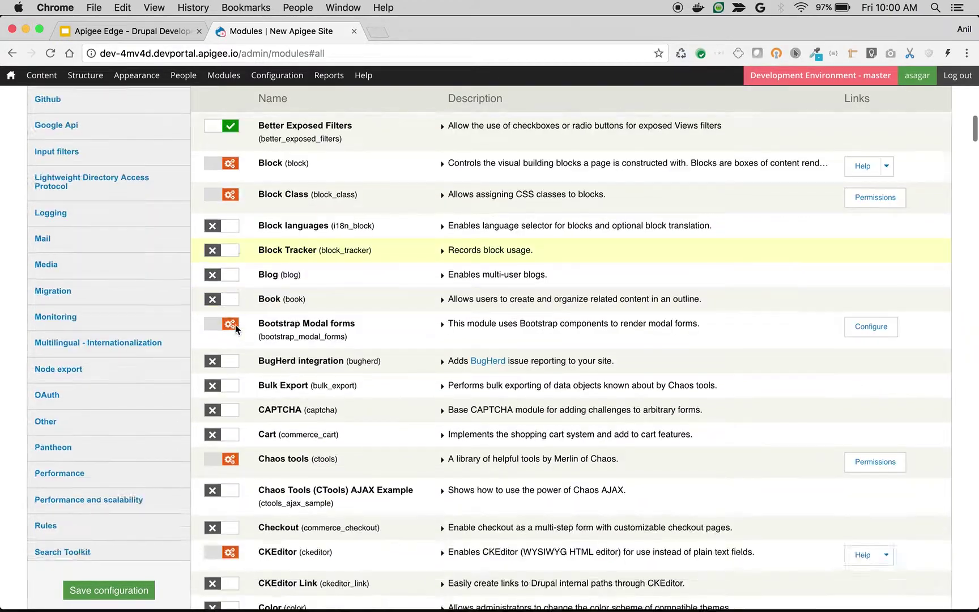
pyautogui.scroll(-20, 236, 329)
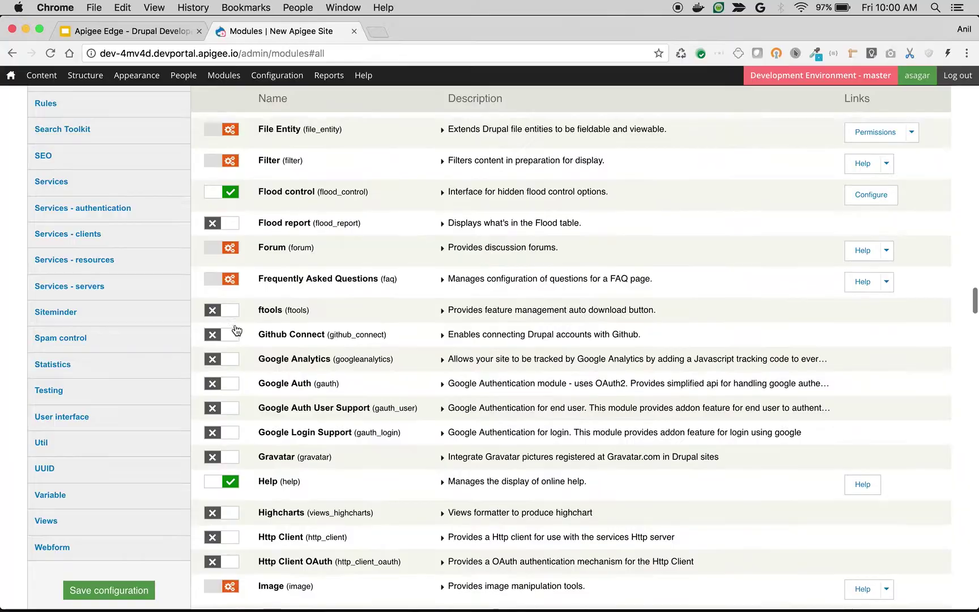
pyautogui.scroll(-20, 237, 330)
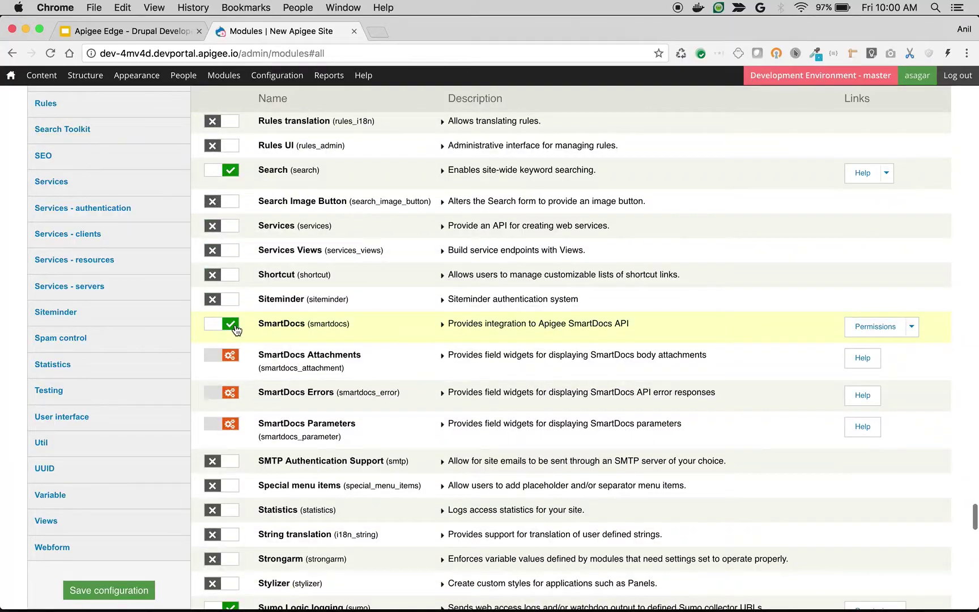
pyautogui.scroll(15, 237, 331)
pyautogui.scroll(20, 236, 331)
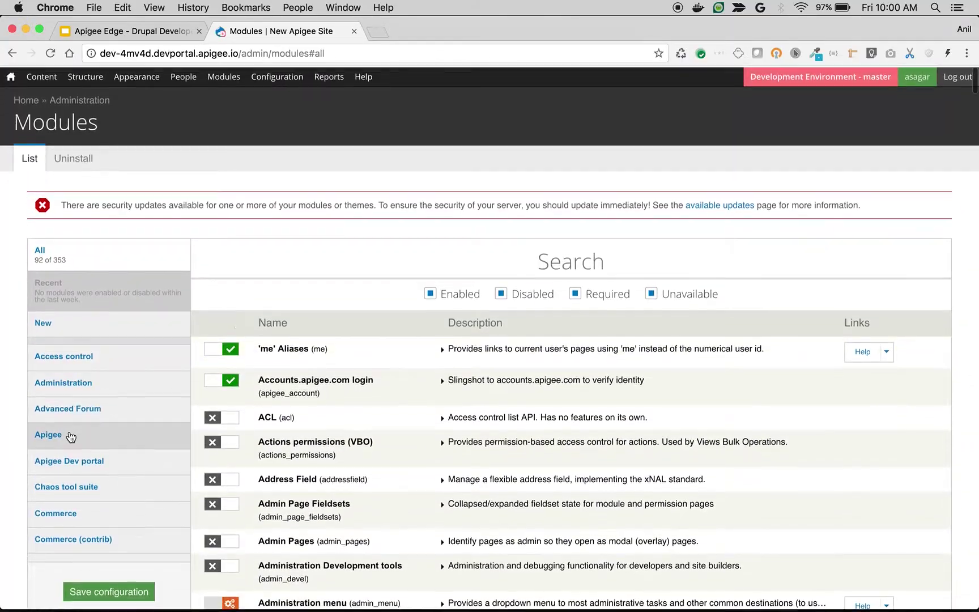
pyautogui.scroll(-3, 71, 397)
# Filter to Access control, listing ACL, Content Access and Rules Integrations, all disabled.
pyautogui.click(60, 255)
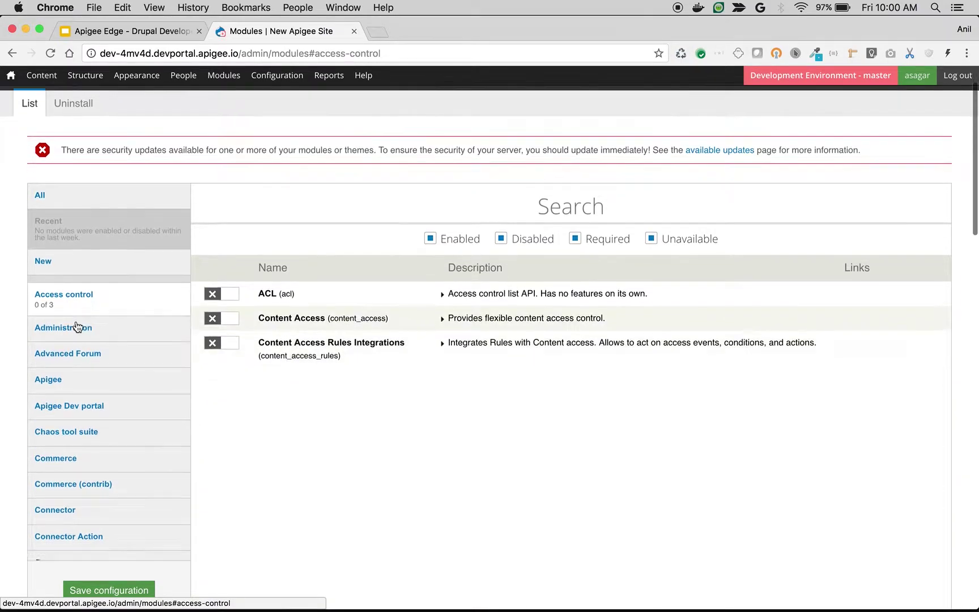
pyautogui.scroll(-3, 227, 306)
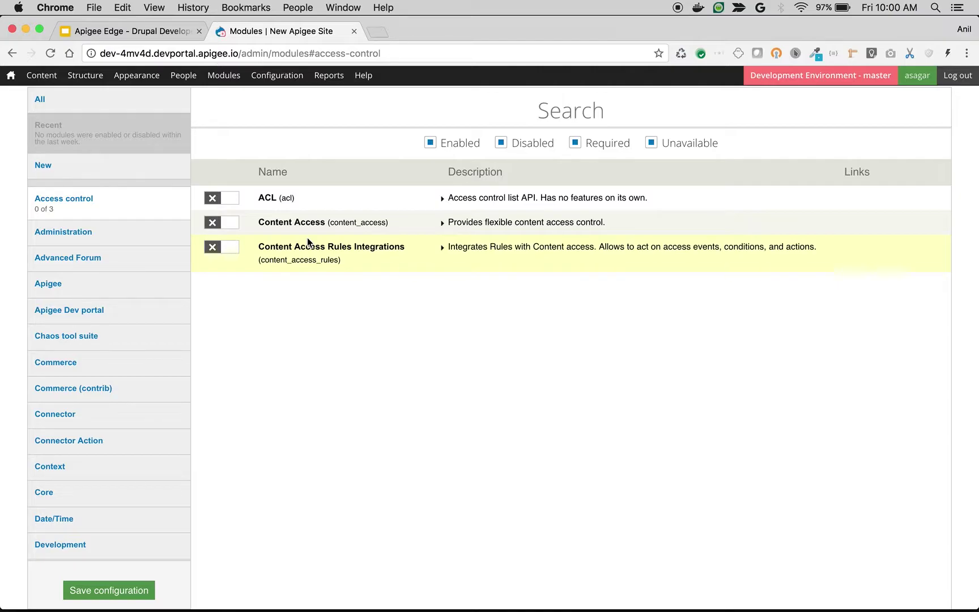
pyautogui.scroll(-6, 112, 362)
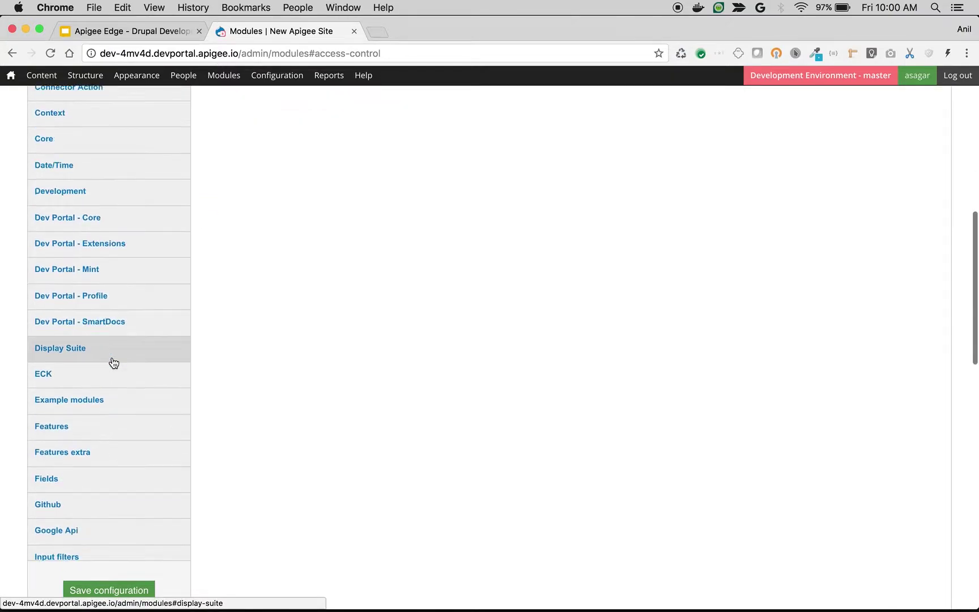
pyautogui.scroll(-7, 114, 363)
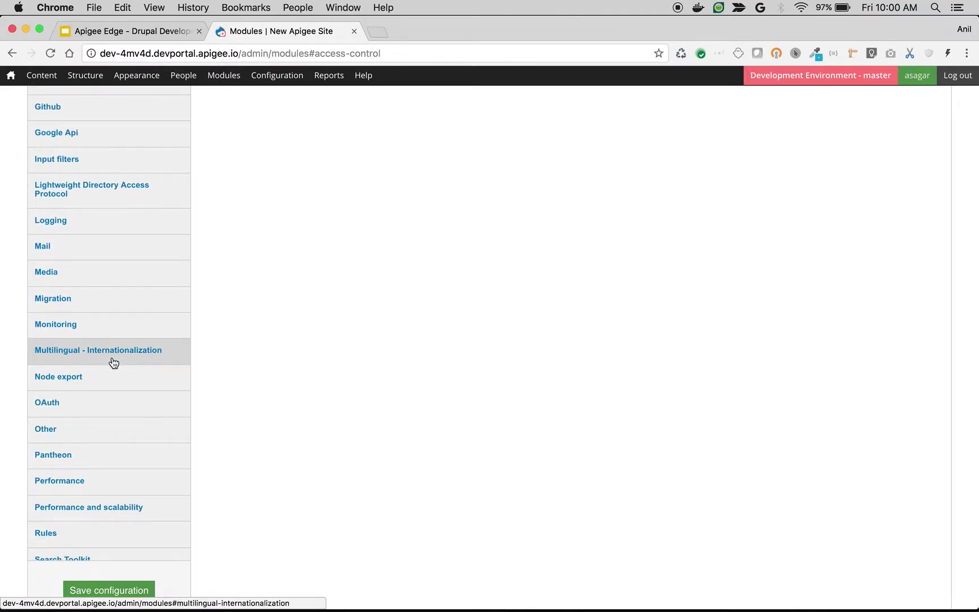
pyautogui.scroll(-5, 113, 363)
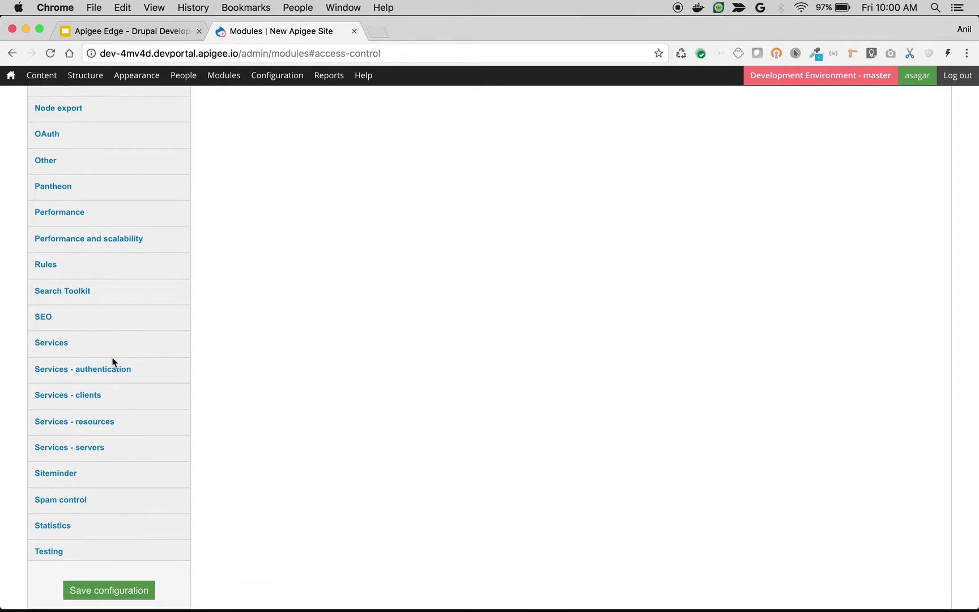
pyautogui.scroll(-2, 114, 363)
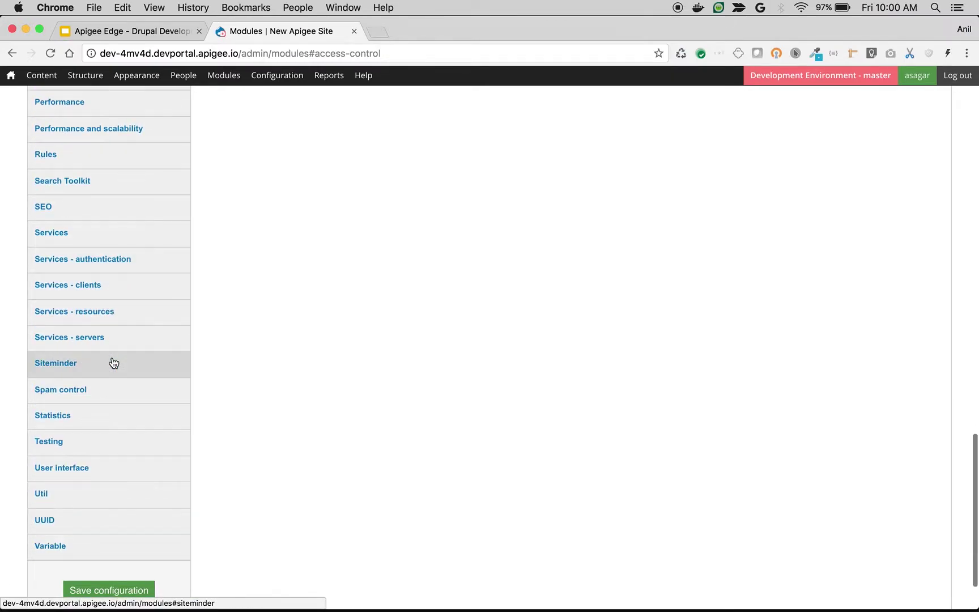
# Find reCAPTCHA under Spam control via a 'red' search, enable it and save the configuration.
pyautogui.click(104, 397)
pyautogui.scroll(3, 267, 323)
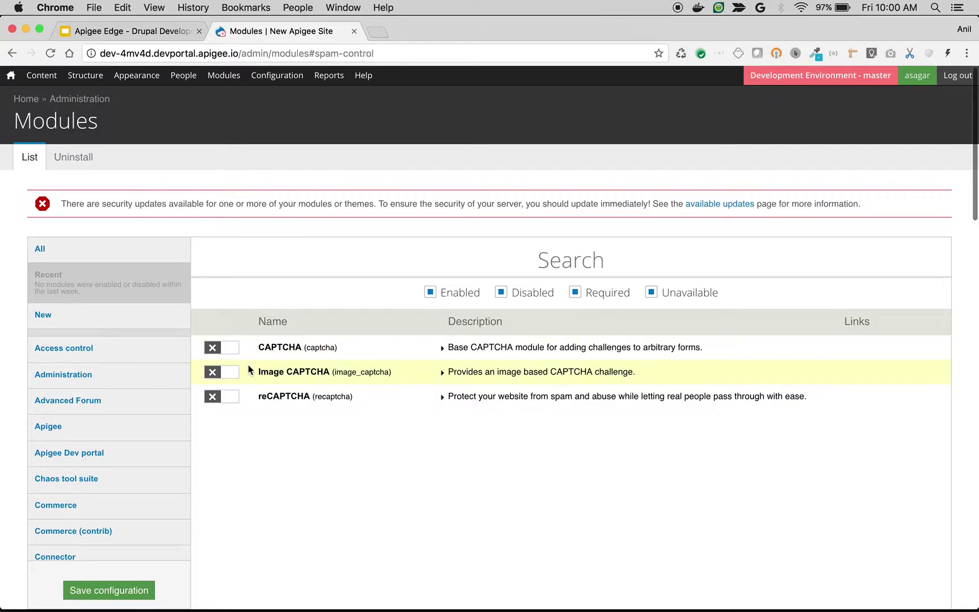
pyautogui.click(496, 273)
pyautogui.write('red')
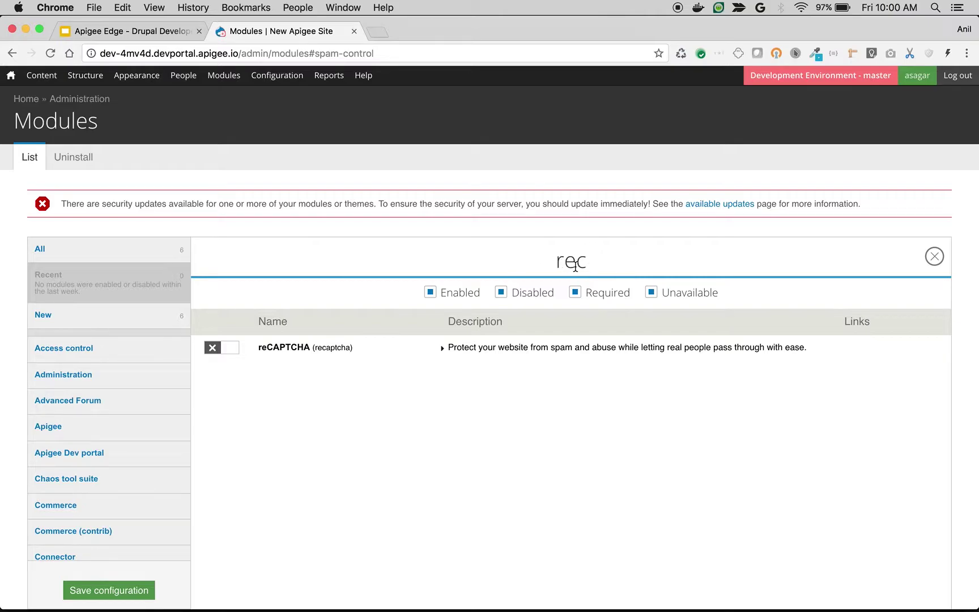
pyautogui.click(237, 350)
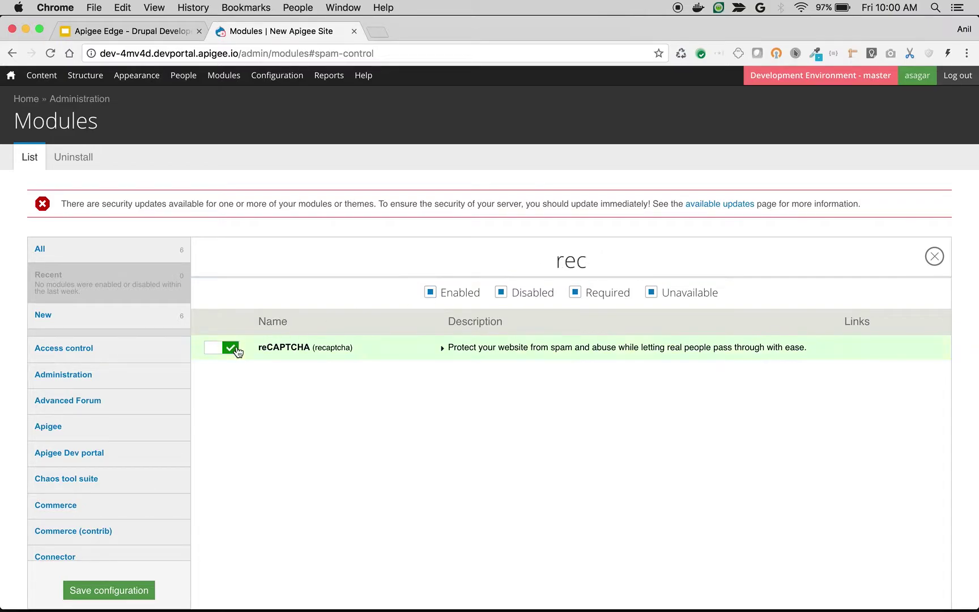
pyautogui.click(111, 591)
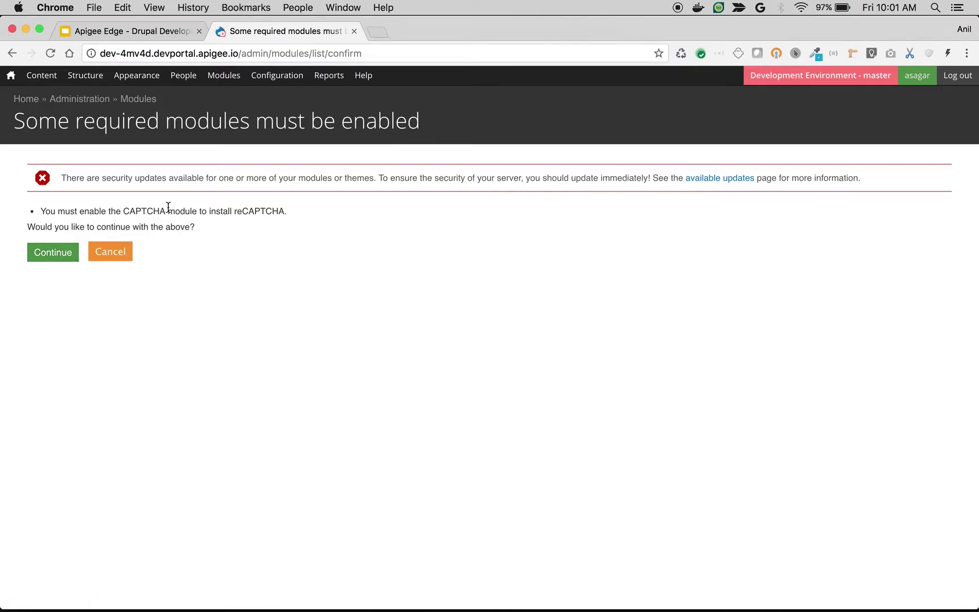
# Accept also enabling CAPTCHA, then expand the reCAPTCHA row's links.
pyautogui.click(67, 249)
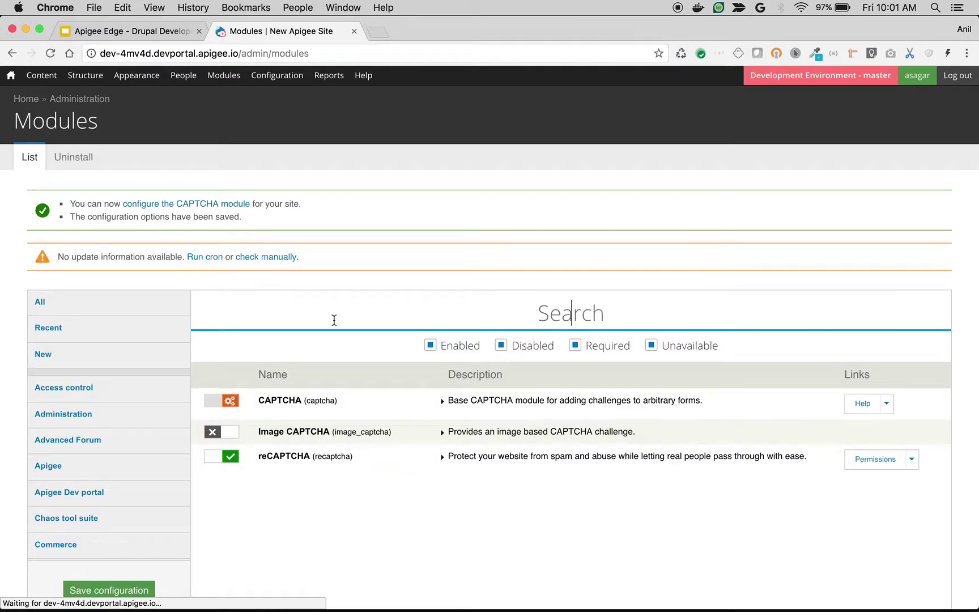
pyautogui.click(912, 464)
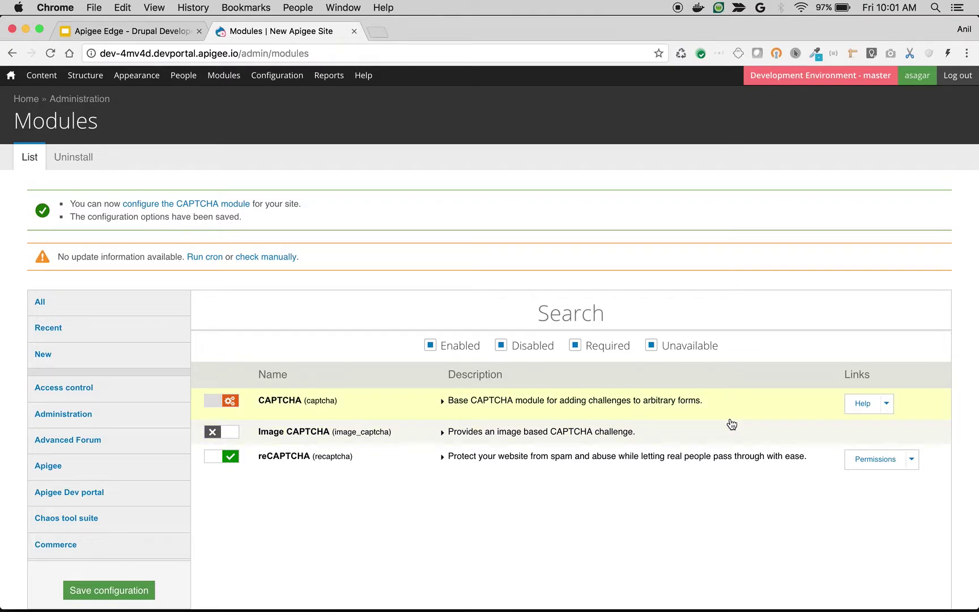
# Copy the reCAPTCHA registration URL from README line 29 into a new browser tab.
pyautogui.press('super+Tab')
pyautogui.press('super+Tab')
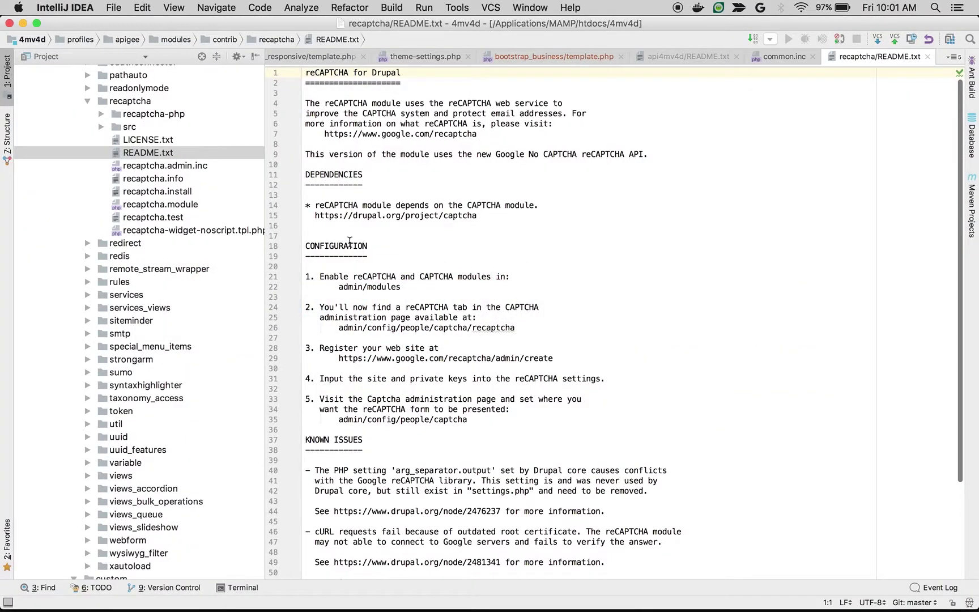
pyautogui.scroll(1, 126, 117)
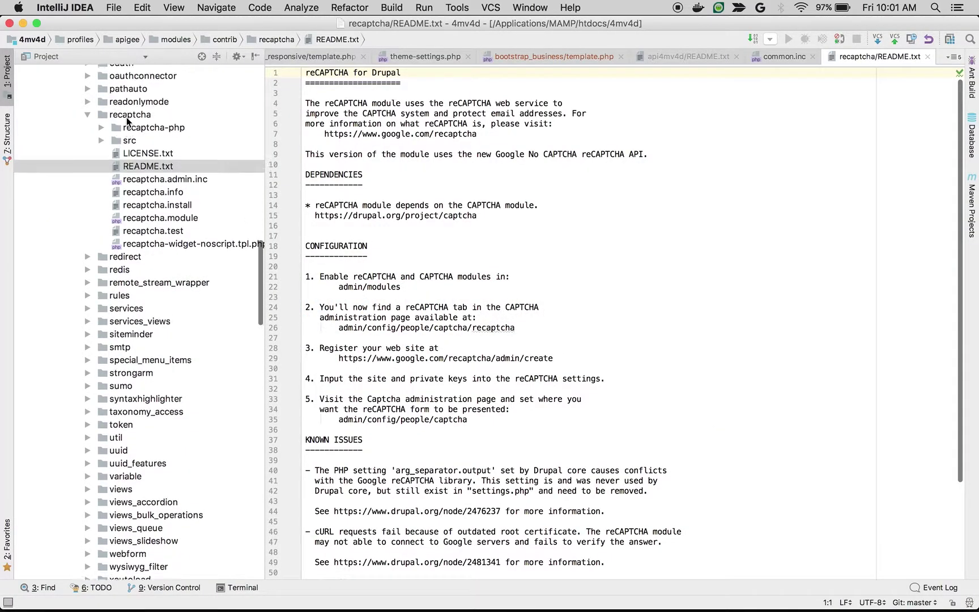
pyautogui.scroll(8, 126, 117)
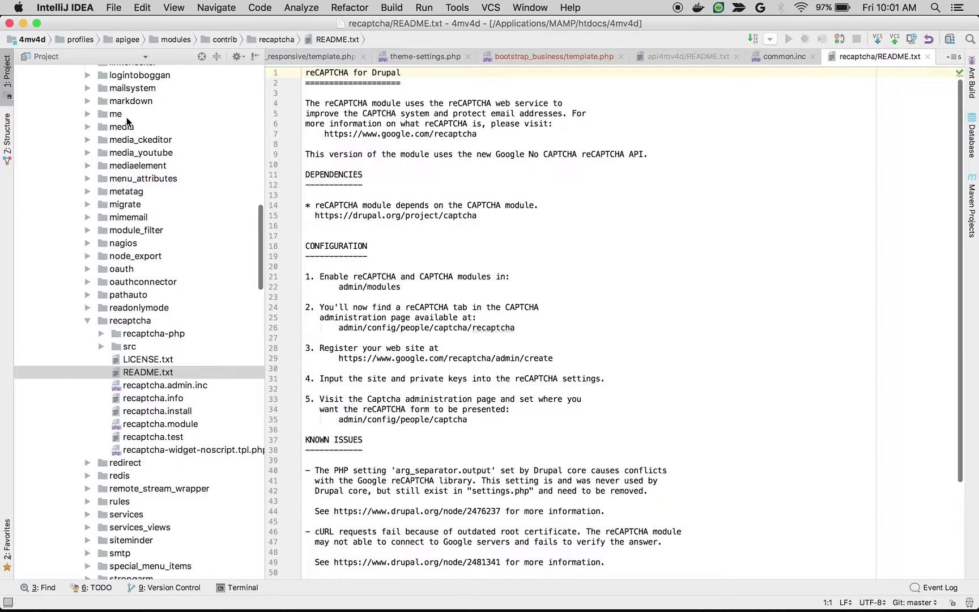
pyautogui.scroll(-3, 127, 117)
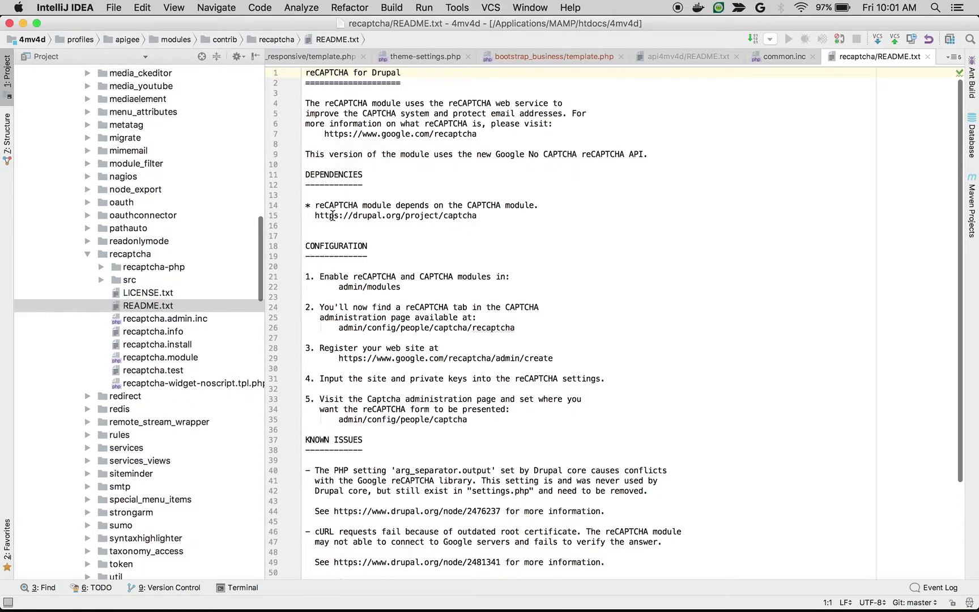
pyautogui.scroll(-3, 329, 204)
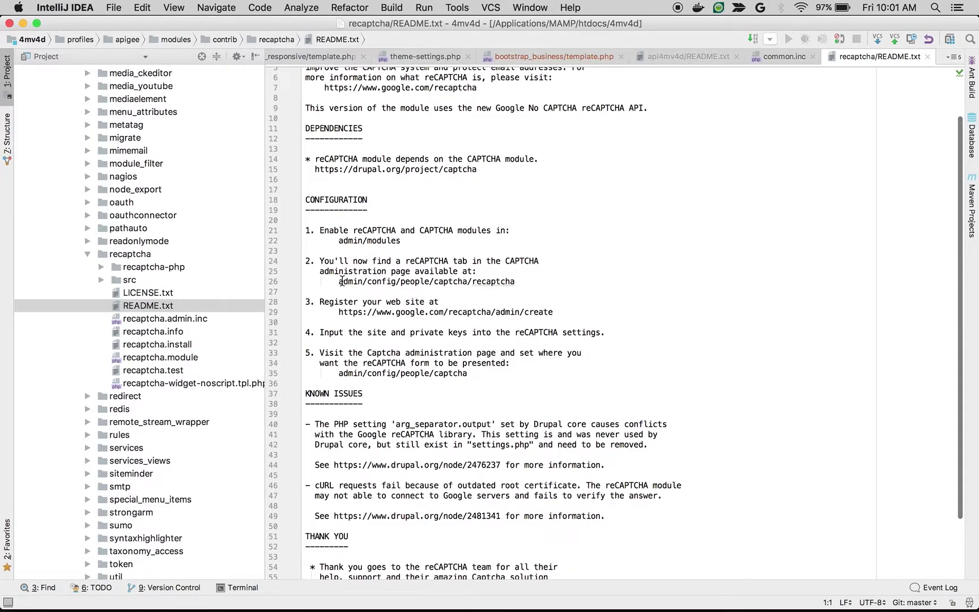
pyautogui.moveTo(339, 281); pyautogui.dragTo(516, 282)
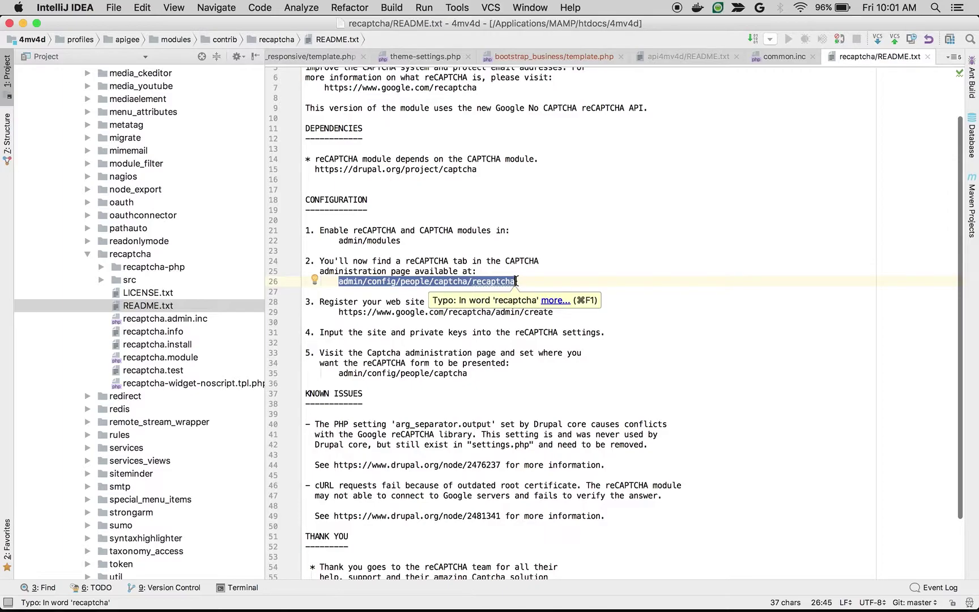
pyautogui.click(375, 311)
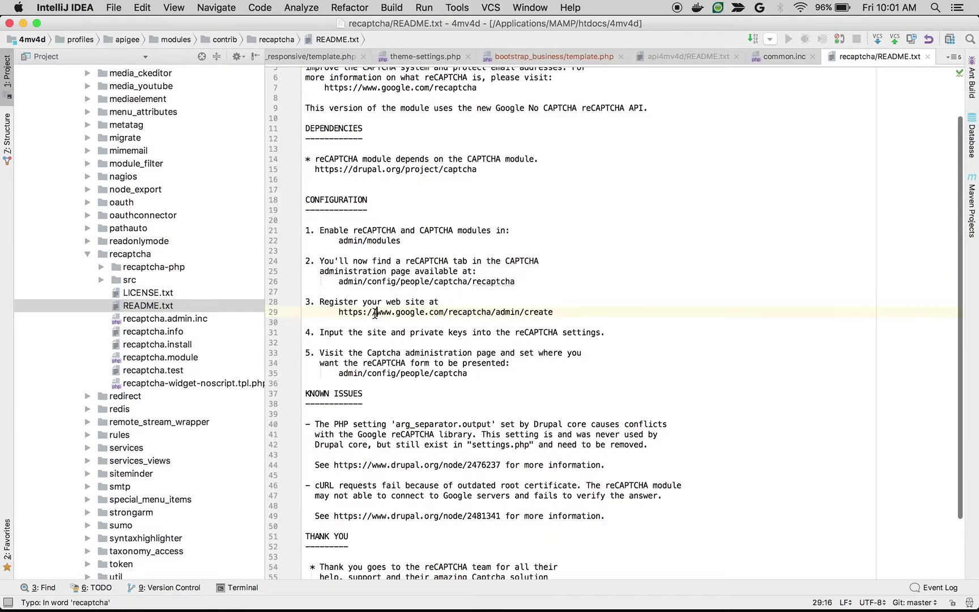
pyautogui.moveTo(342, 313); pyautogui.dragTo(554, 312)
pyautogui.press('super+c')
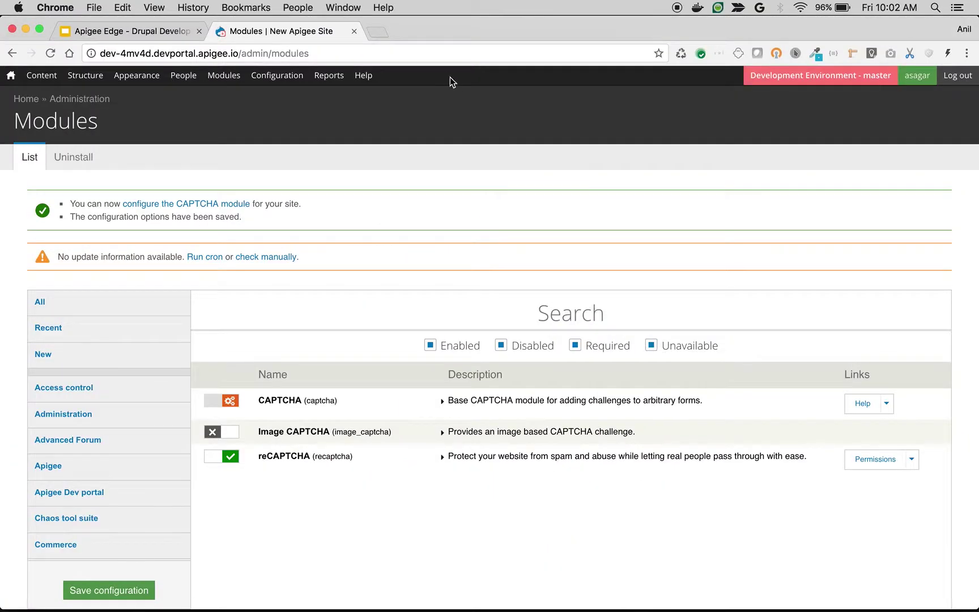
pyautogui.press('super+Tab')
pyautogui.click(378, 32)
pyautogui.press('super+v')
pyautogui.press('Return')
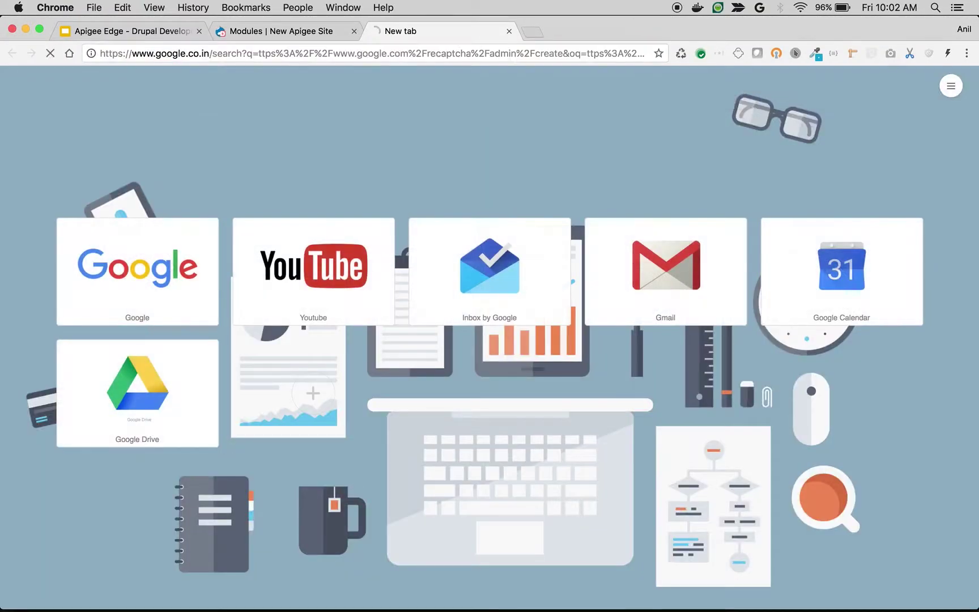
# Open the reCAPTCHA module's Configure page in the portal.
pyautogui.click(343, 32)
pyautogui.press('super+Tab')
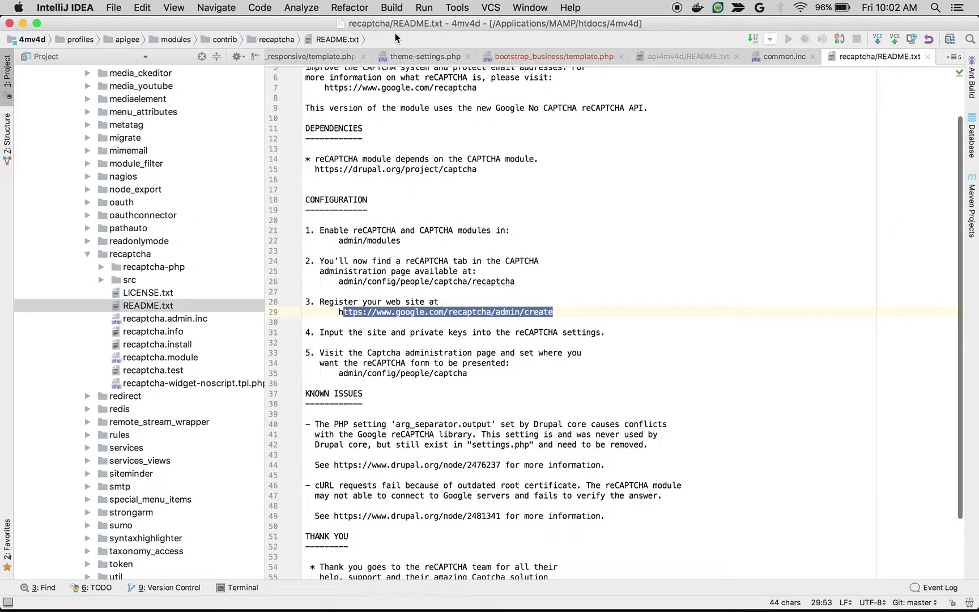
pyautogui.press('super+Tab')
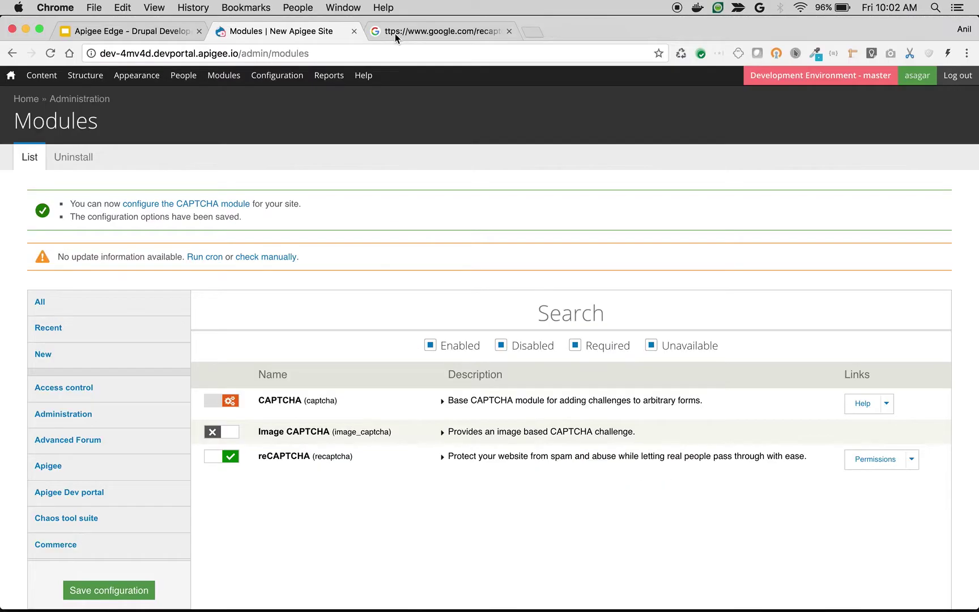
pyautogui.click(912, 459)
pyautogui.click(872, 476)
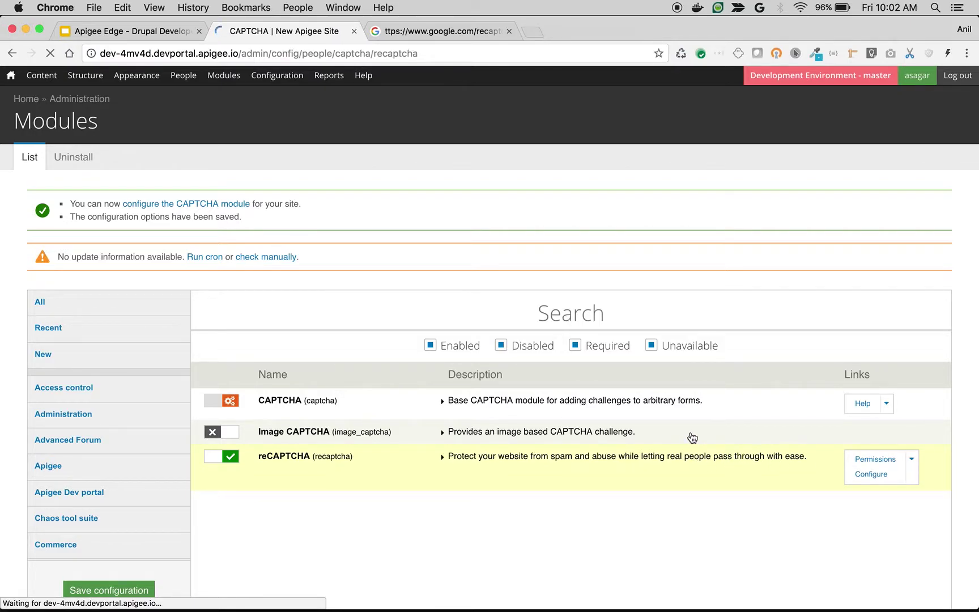
# Label the new site 'Apigee 4MV4D Demo Site' and choose reCAPTCHA V2.
pyautogui.scroll(-5, 106, 313)
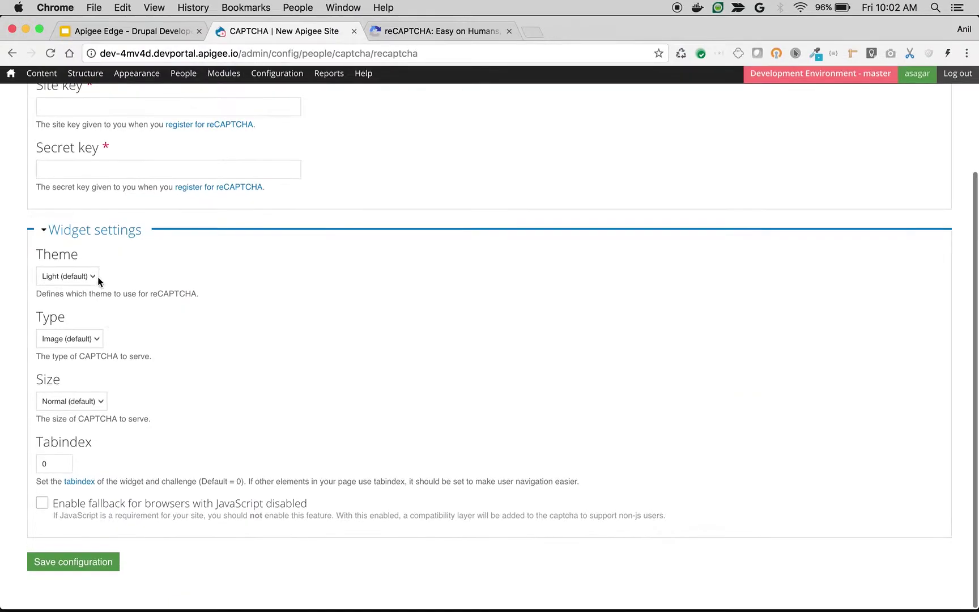
pyautogui.click(409, 31)
pyautogui.click(301, 290)
pyautogui.write('http://dev-4mv4d.devportal.apigee.io/')
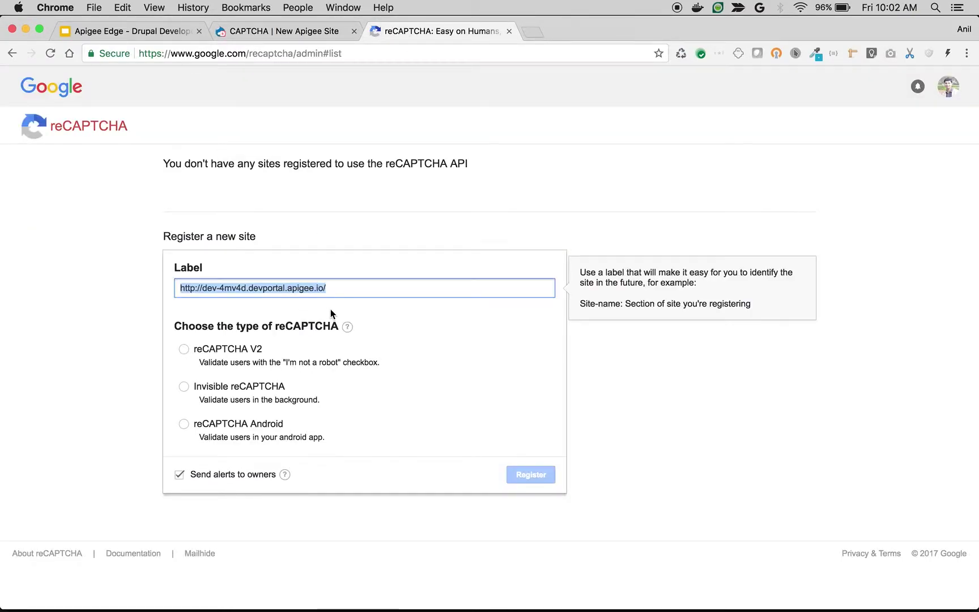
pyautogui.write('Apigee 4')
pyautogui.write('mv4d')
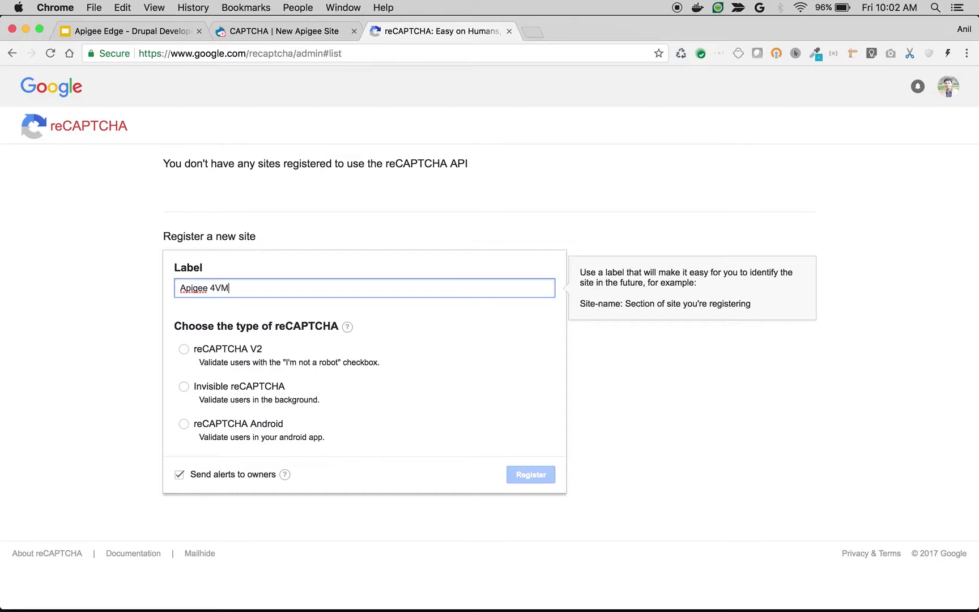
pyautogui.press('BackSpace')
pyautogui.press('BackSpace')
pyautogui.press('BackSpace')
pyautogui.press('BackSpace')
pyautogui.write('MV4D Demo Site')
pyautogui.click(240, 350)
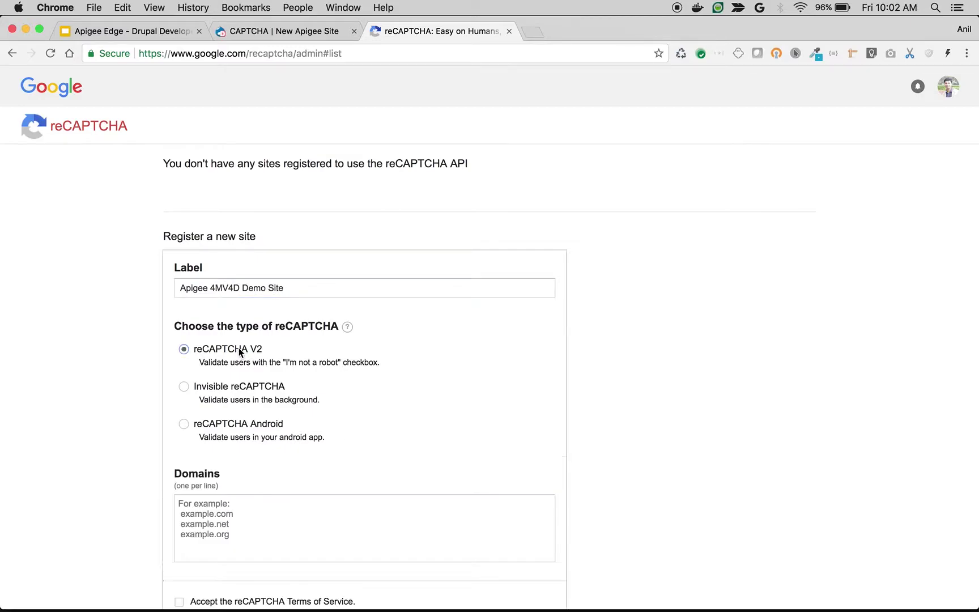
# Enter domain dev-4mv4d.devportal.apigee.io and accept the Terms of Service.
pyautogui.scroll(-1, 250, 444)
pyautogui.click(248, 481)
pyautogui.write('http://dev-4mv4d.devportal.apigee.io/')
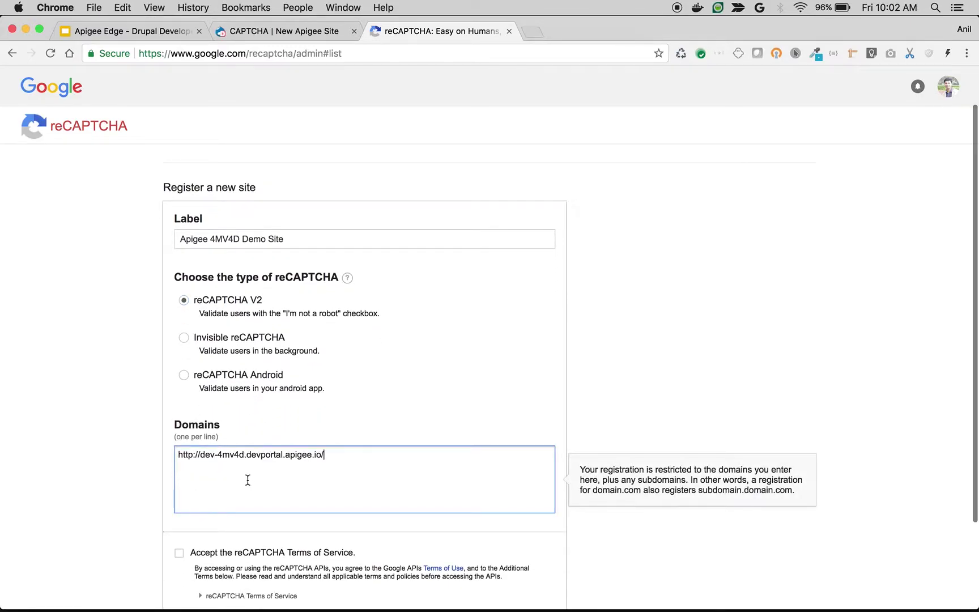
pyautogui.moveTo(204, 454); pyautogui.dragTo(176, 454)
pyautogui.press('BackSpace')
pyautogui.write('d')
pyautogui.press('super+Right')
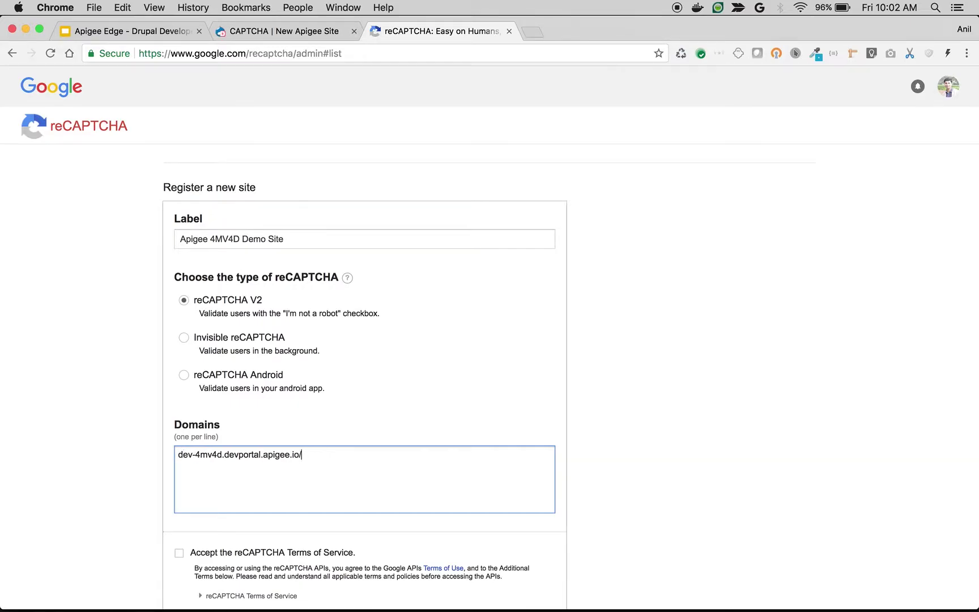
pyautogui.press('BackSpace')
pyautogui.scroll(-3, 250, 487)
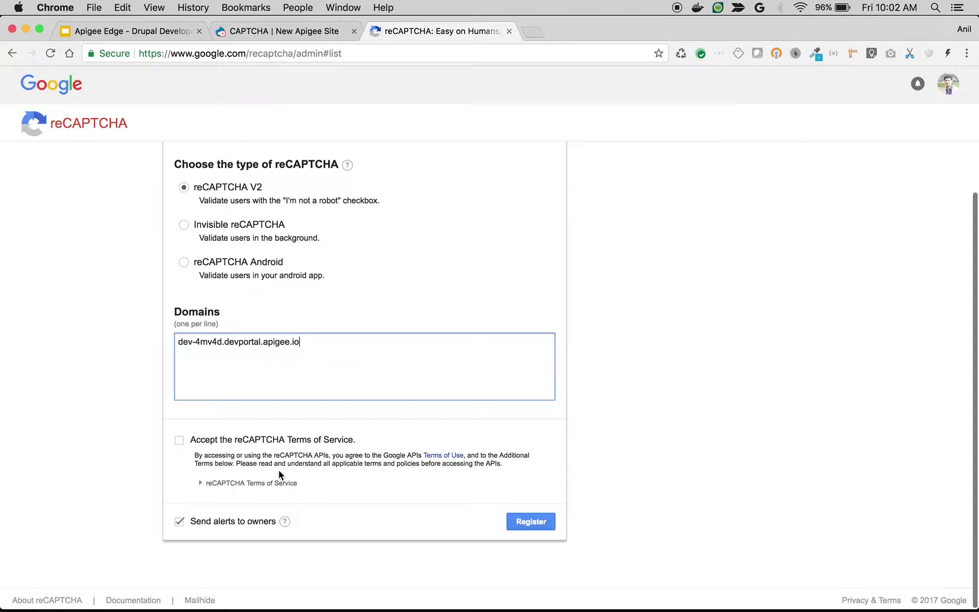
pyautogui.click(180, 441)
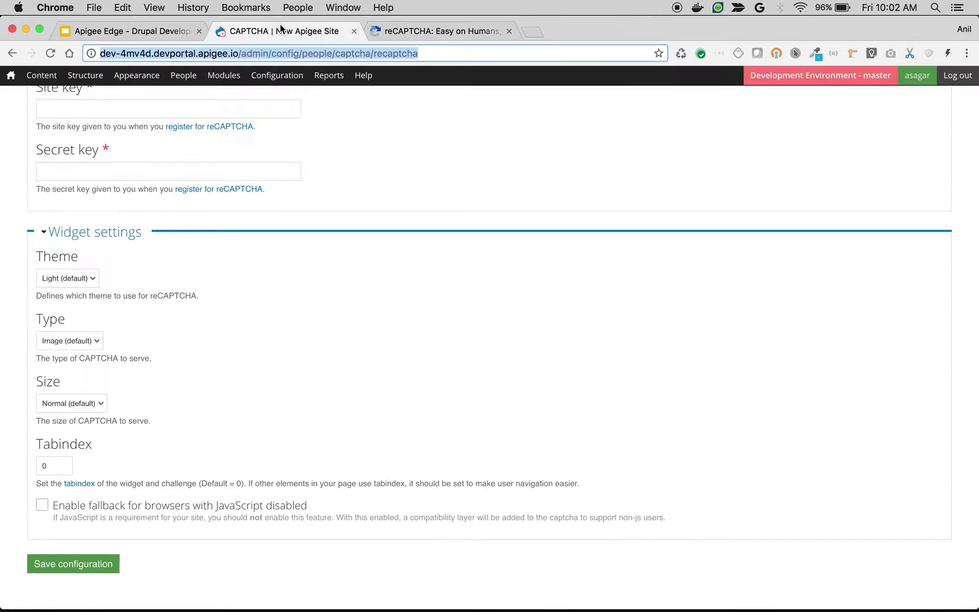
# Copy the Google site key into the Drupal reCAPTCHA Site key field.
pyautogui.click(413, 24)
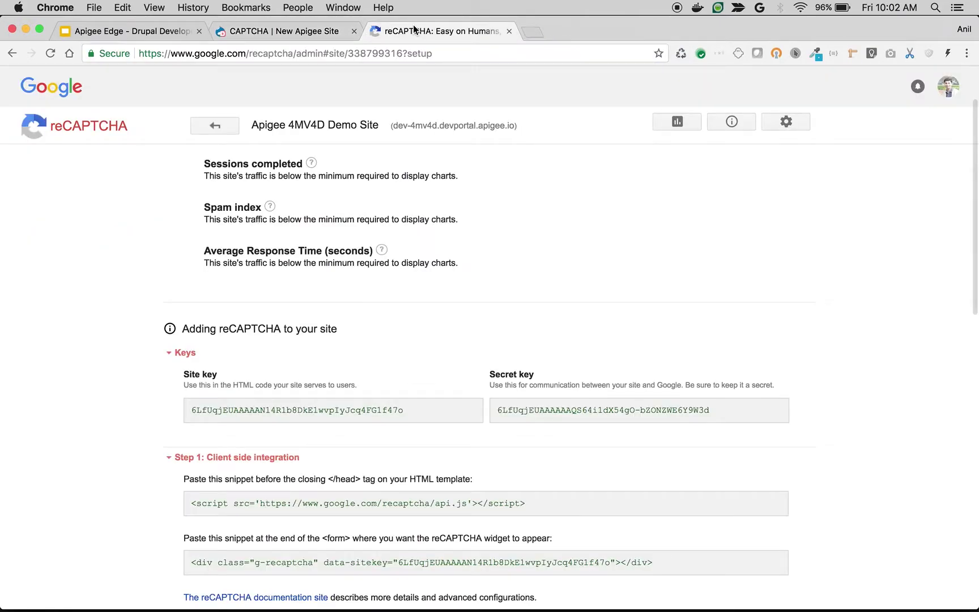
pyautogui.rightClick(334, 294)
pyautogui.click(268, 355)
pyautogui.doubleClick(301, 410)
pyautogui.press('super+c')
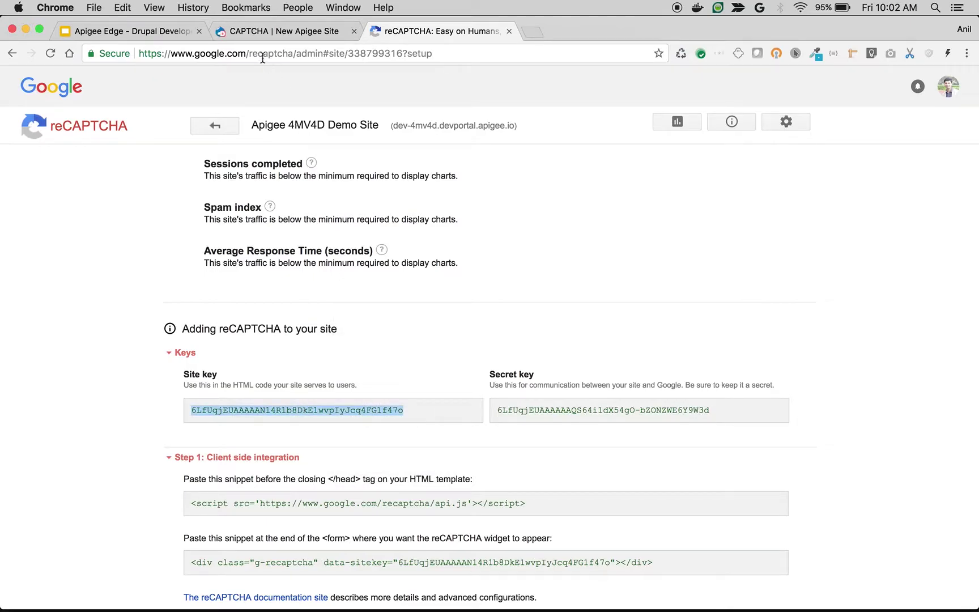
pyautogui.click(250, 32)
pyautogui.scroll(3, 150, 182)
pyautogui.click(98, 221)
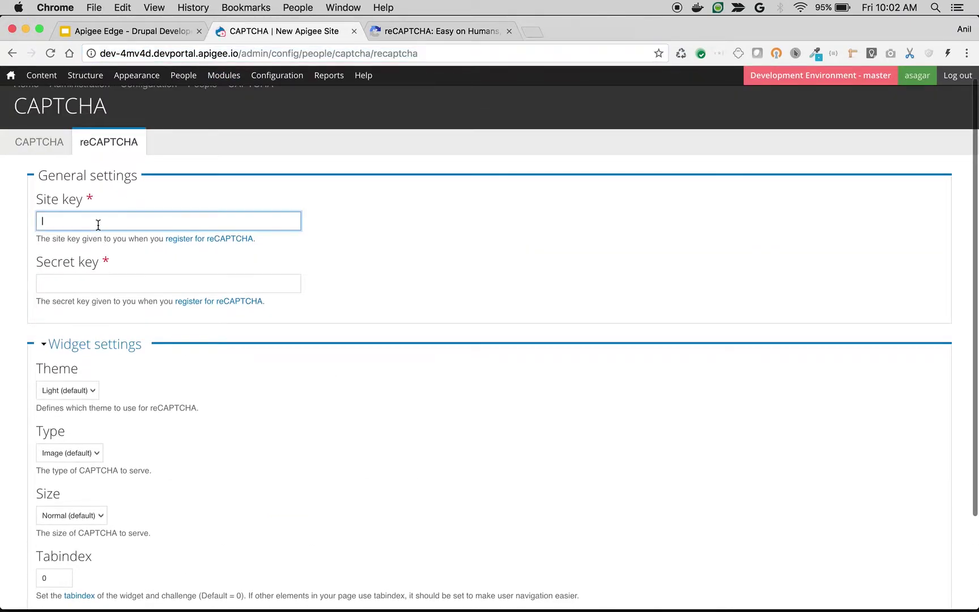
pyautogui.press('super+v')
# Copy the secret key into the Secret key field and save the configuration.
pyautogui.click(413, 33)
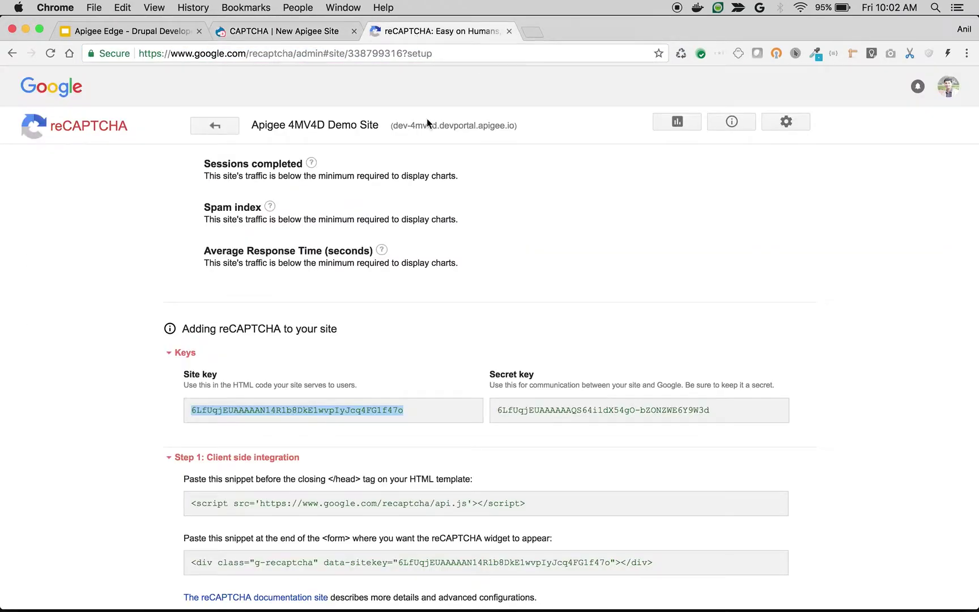
pyautogui.doubleClick(531, 410)
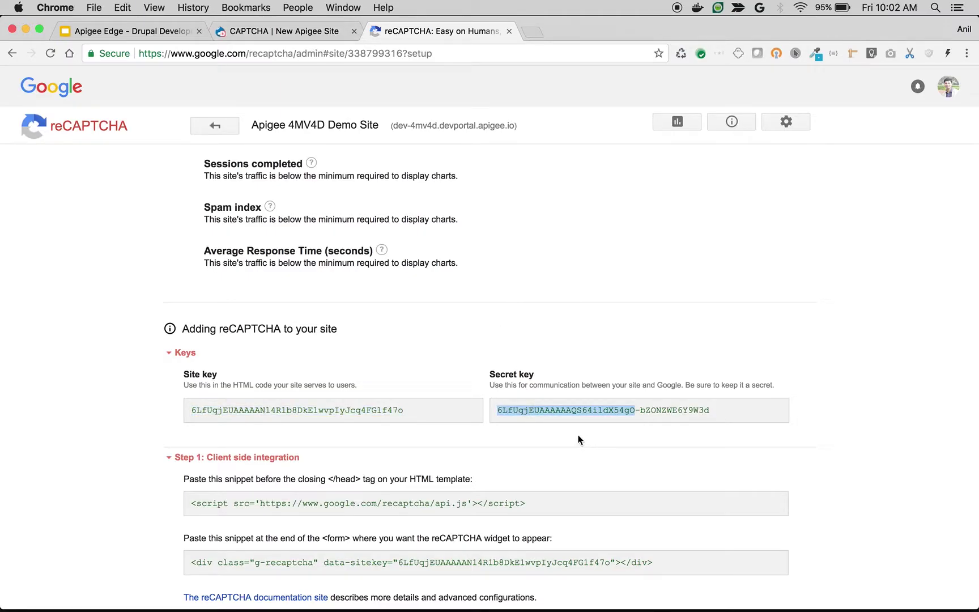
pyautogui.moveTo(497, 410); pyautogui.dragTo(739, 413)
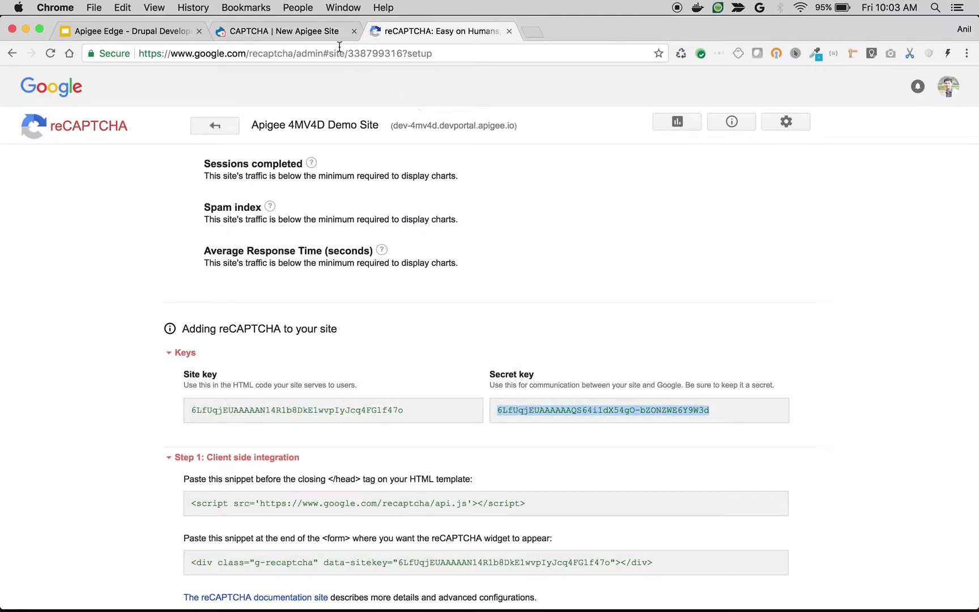
pyautogui.press('super+c')
pyautogui.click(317, 32)
pyautogui.click(177, 286)
pyautogui.press('super+v')
pyautogui.scroll(-3, 222, 339)
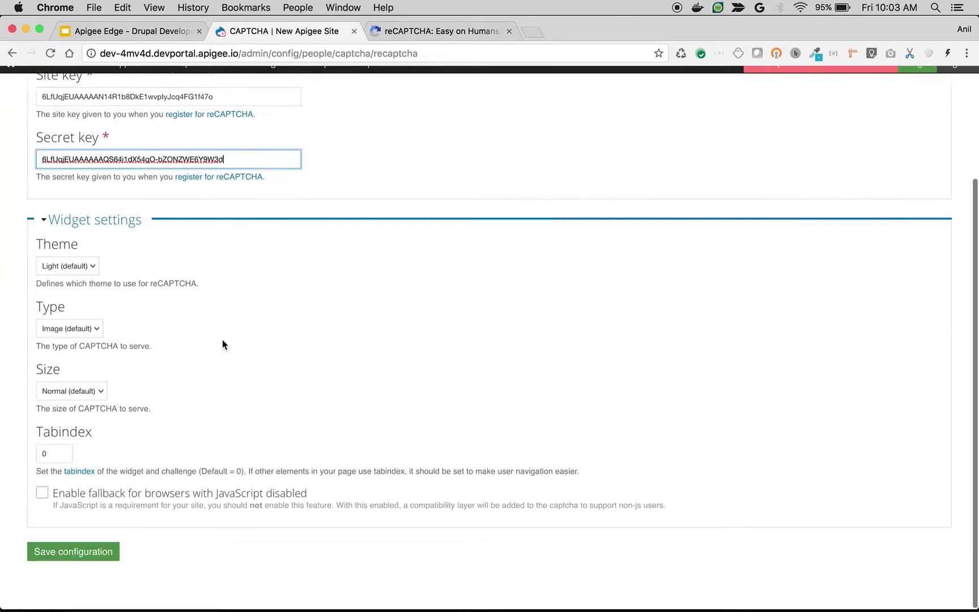
pyautogui.click(79, 562)
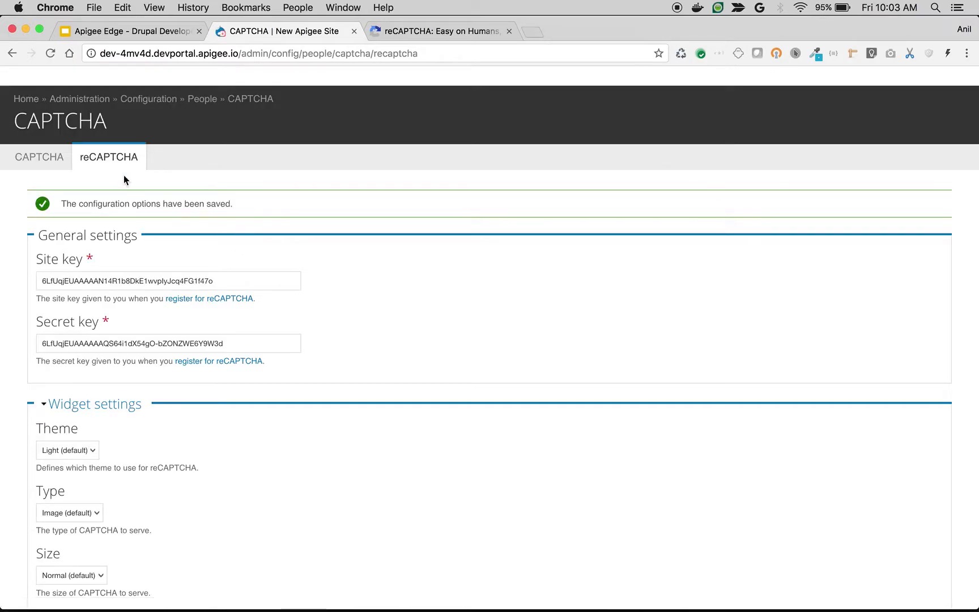
# Set user_register_form's challenge type to reCAPTCHA and save the CAPTCHA settings.
pyautogui.click(44, 161)
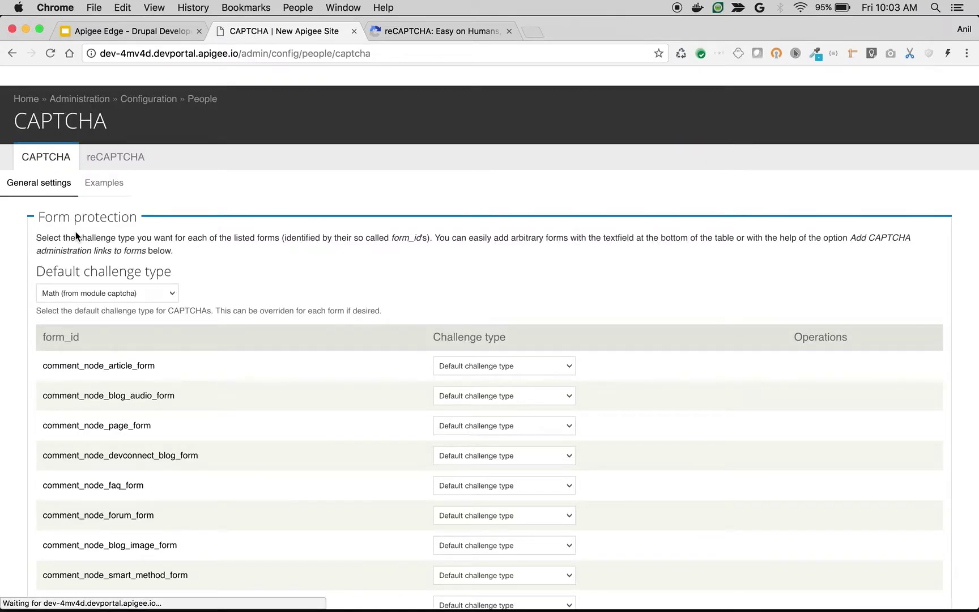
pyautogui.scroll(-5, 76, 231)
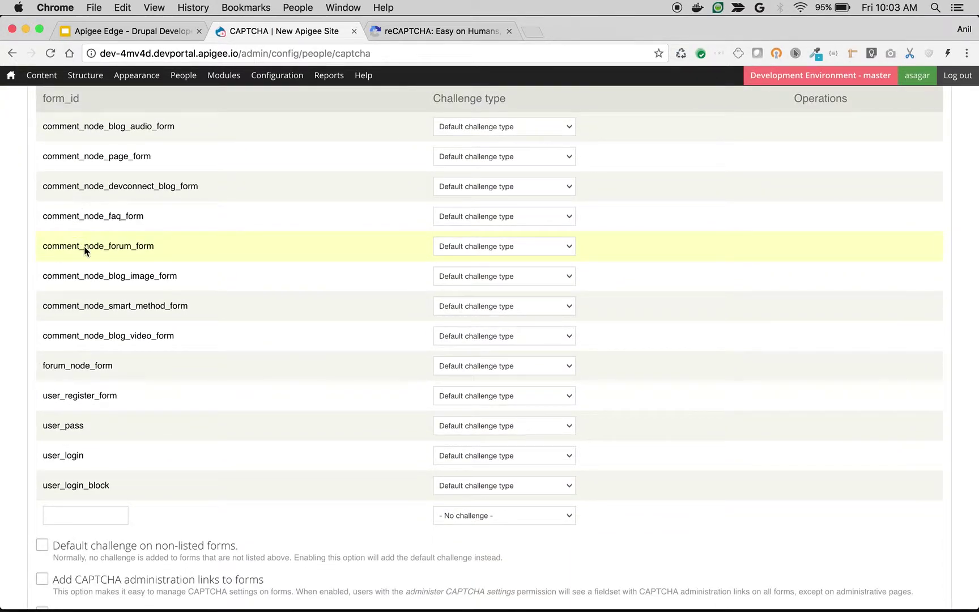
pyautogui.click(468, 457)
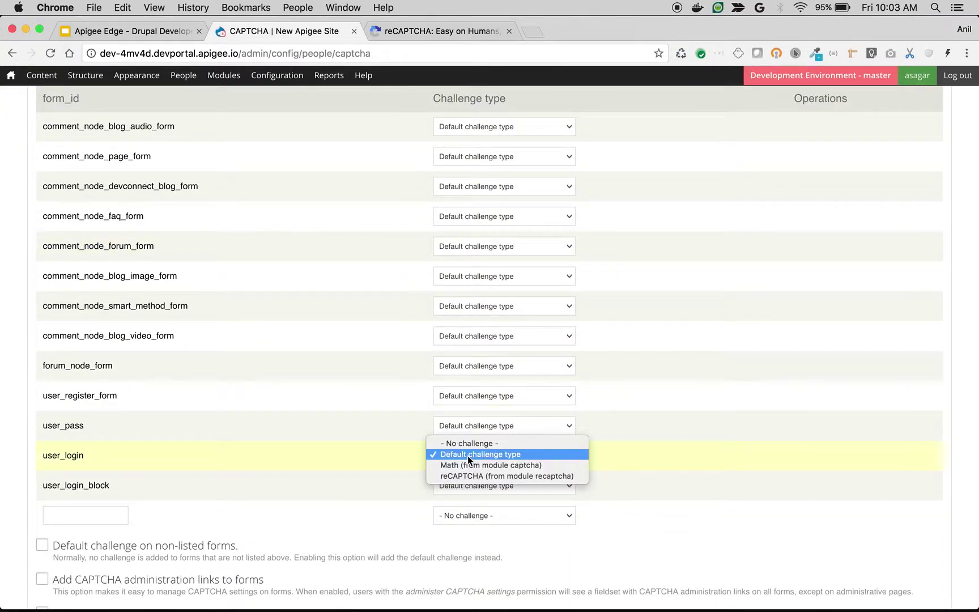
pyautogui.click(467, 456)
pyautogui.click(460, 396)
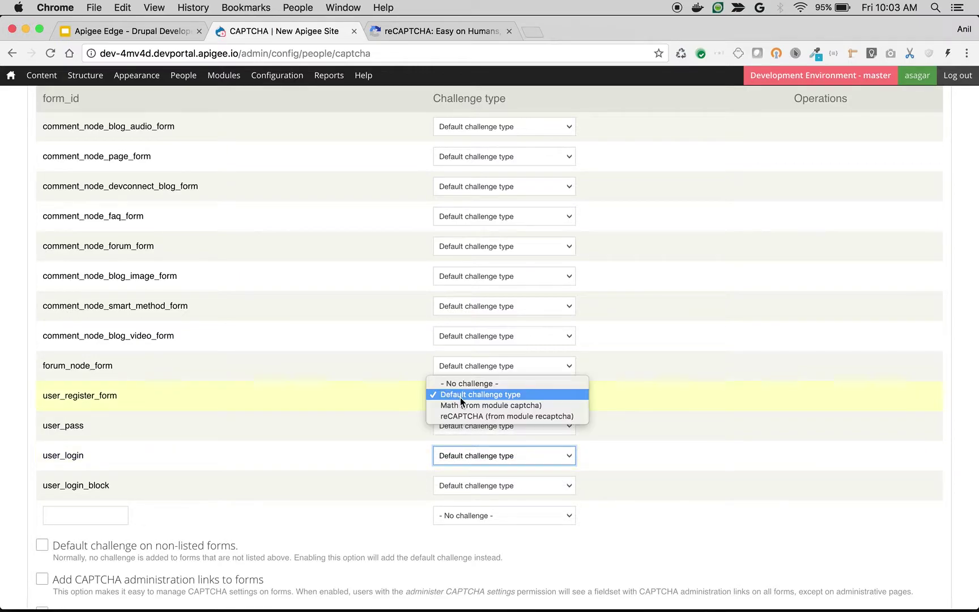
pyautogui.click(480, 418)
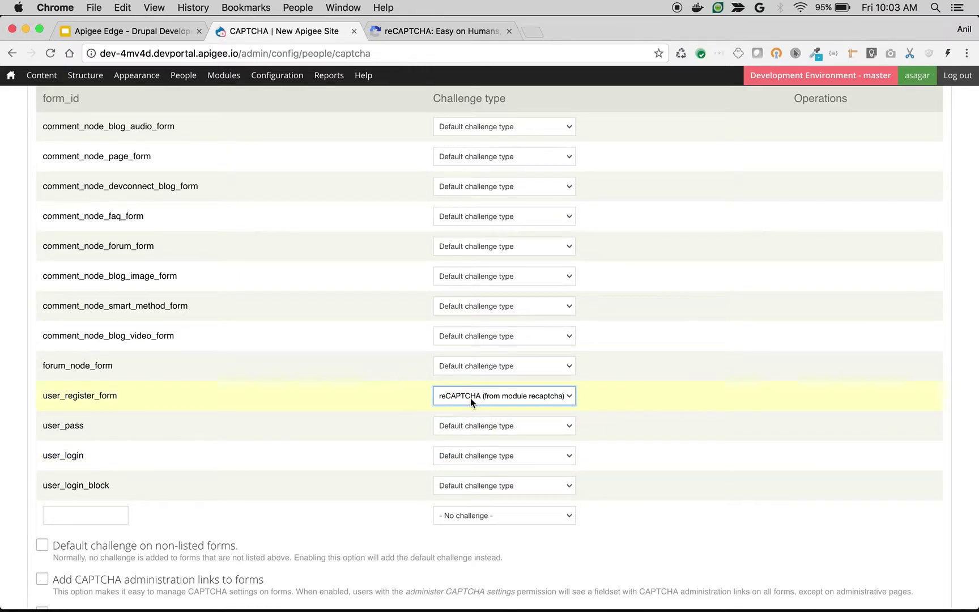
pyautogui.scroll(-12, 336, 457)
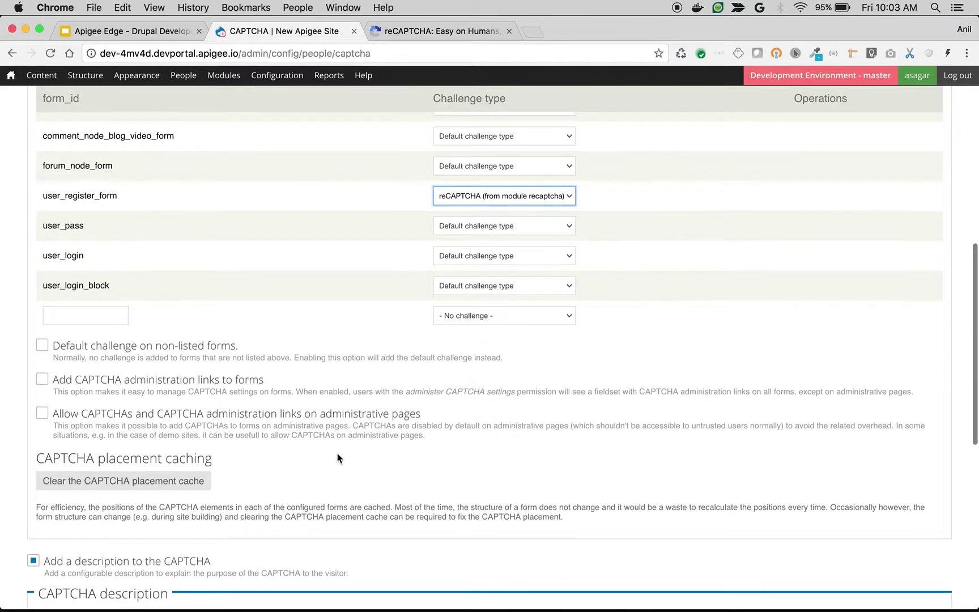
pyautogui.click(73, 563)
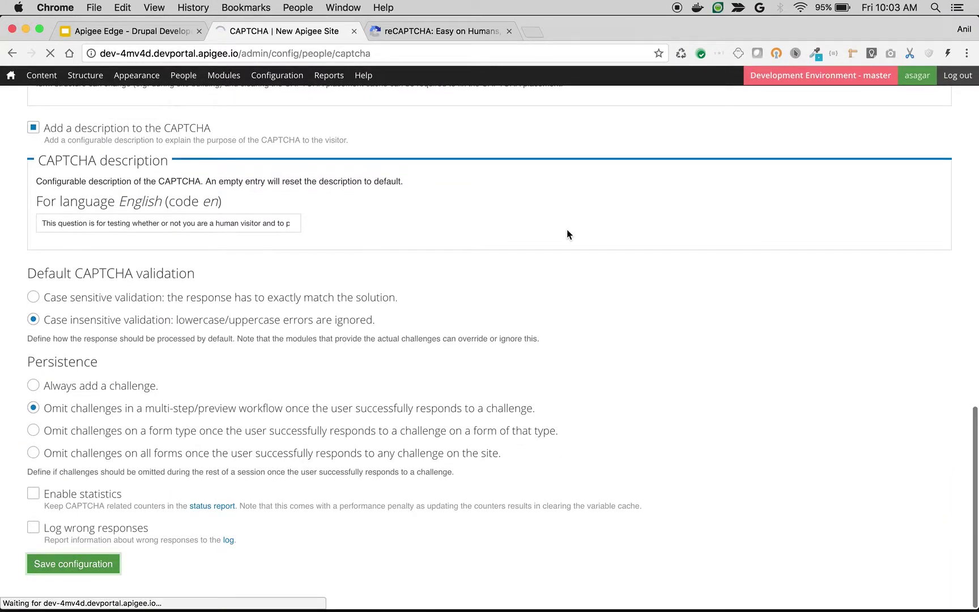
# Copy the portal domain from the address bar and open an incognito window.
pyautogui.moveTo(247, 64)
pyautogui.moveTo(239, 54); pyautogui.dragTo(100, 53)
pyautogui.press('super+c')
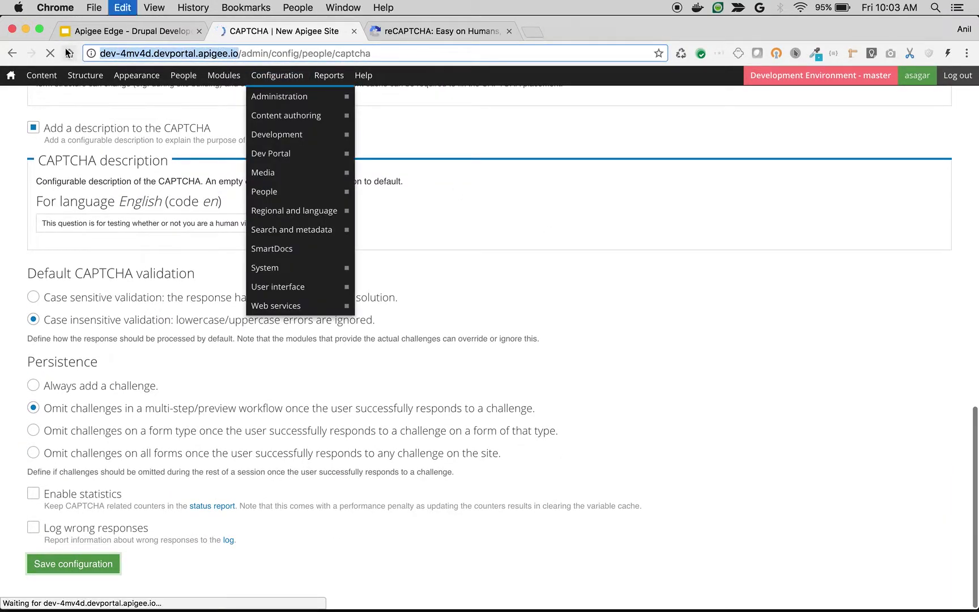
pyautogui.click(967, 53)
pyautogui.click(882, 96)
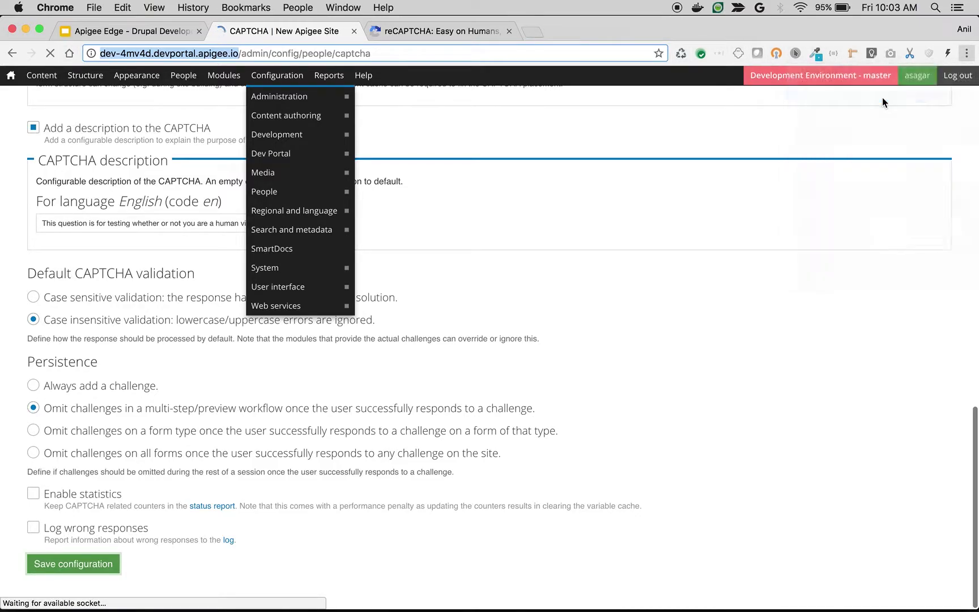
# Load the portal's registration form in incognito, tick I'm not a robot, dismiss the image challenge.
pyautogui.press('super+v')
pyautogui.press('Return')
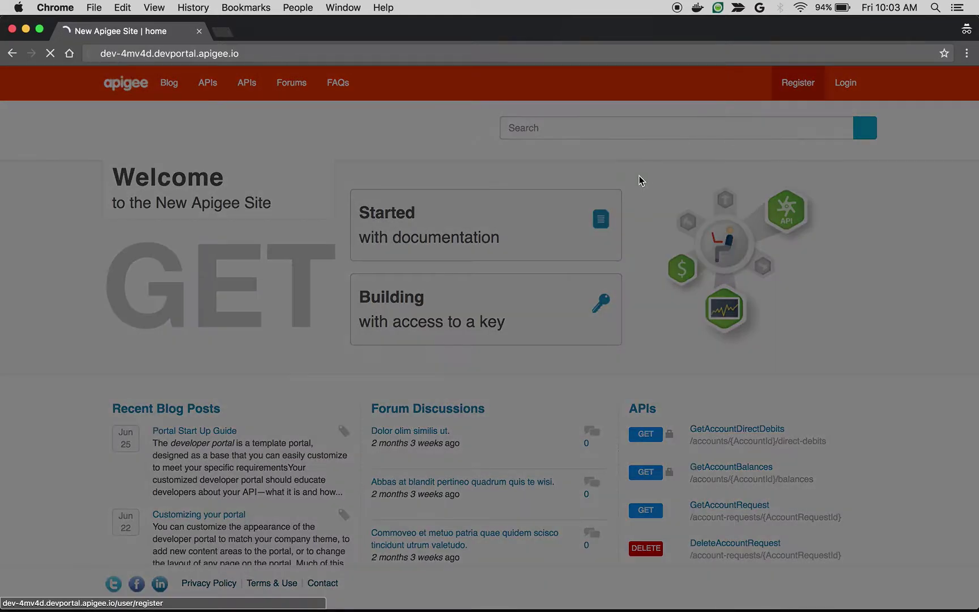
pyautogui.scroll(-5, 490, 295)
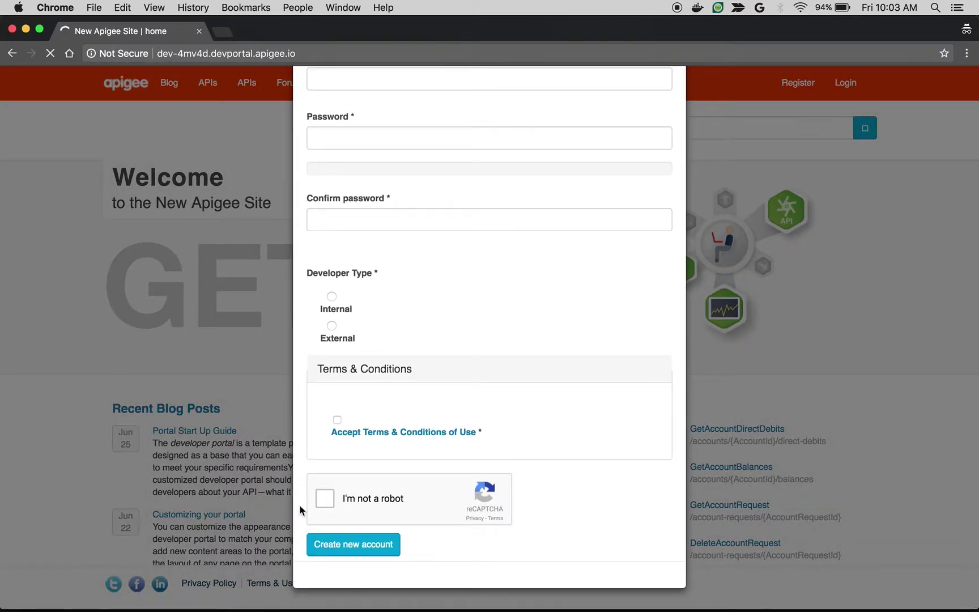
pyautogui.click(324, 499)
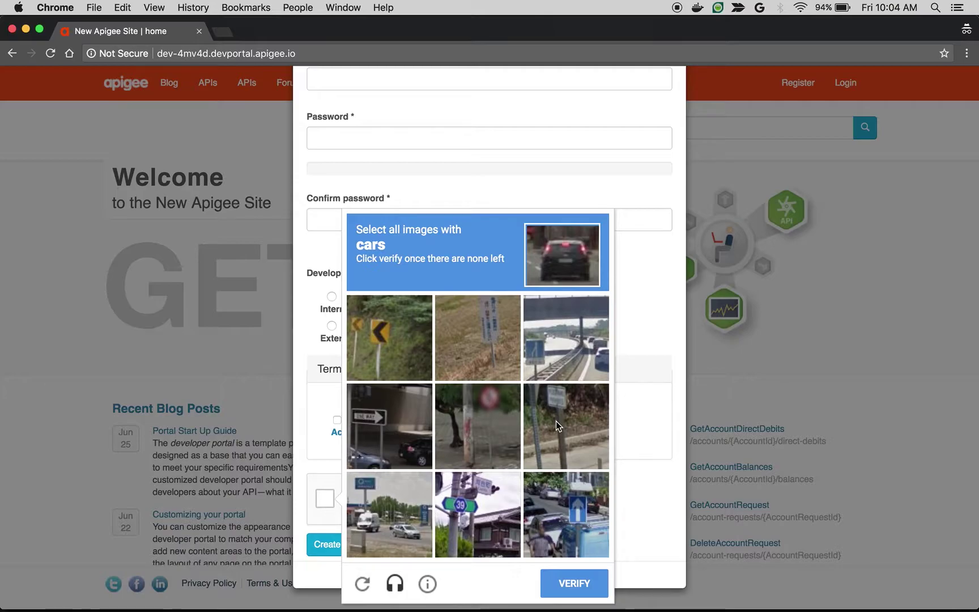
pyautogui.click(621, 480)
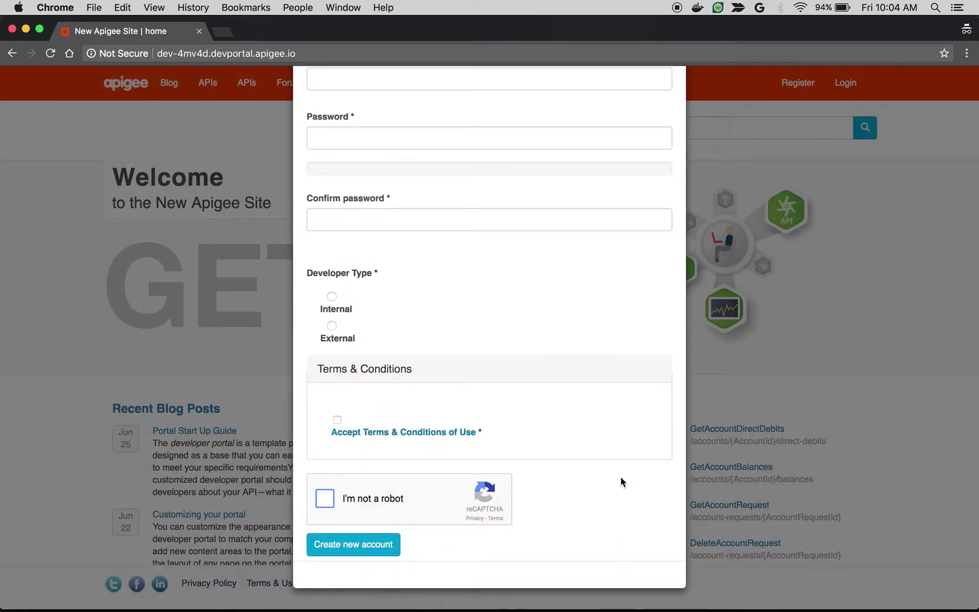